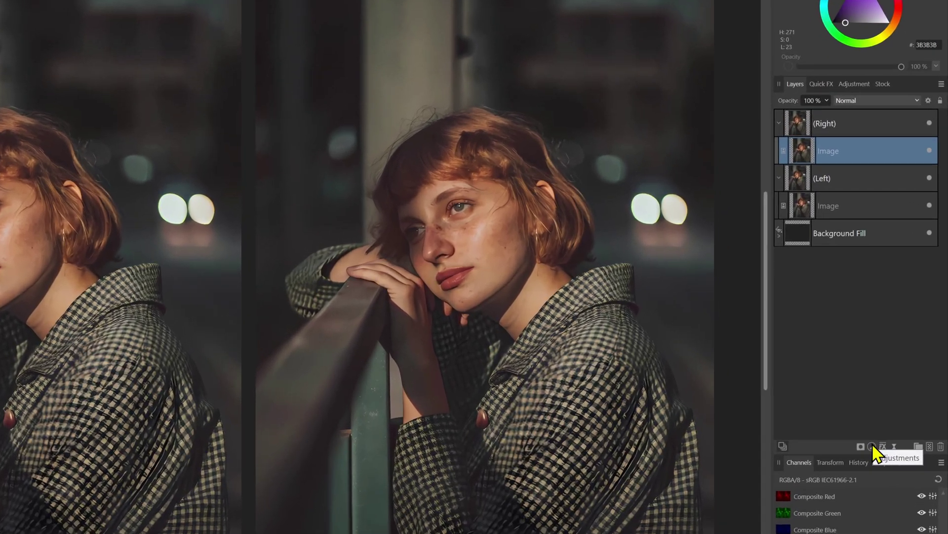
- Add an Invert adjustment to the right photo and set its blend mode to Soft Light
left_click(898, 386)
left_click(867, 373)
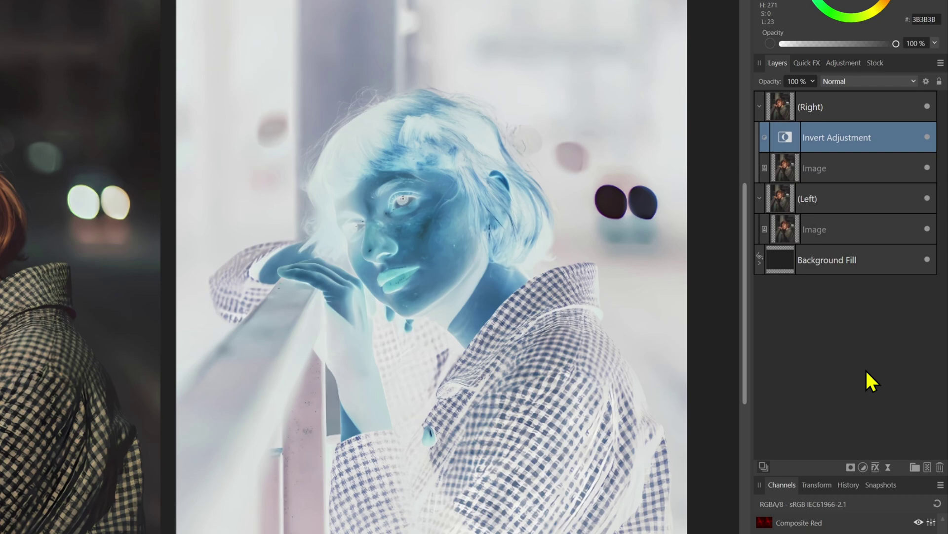
left_click(861, 81)
scroll(870, 148, "down", 2)
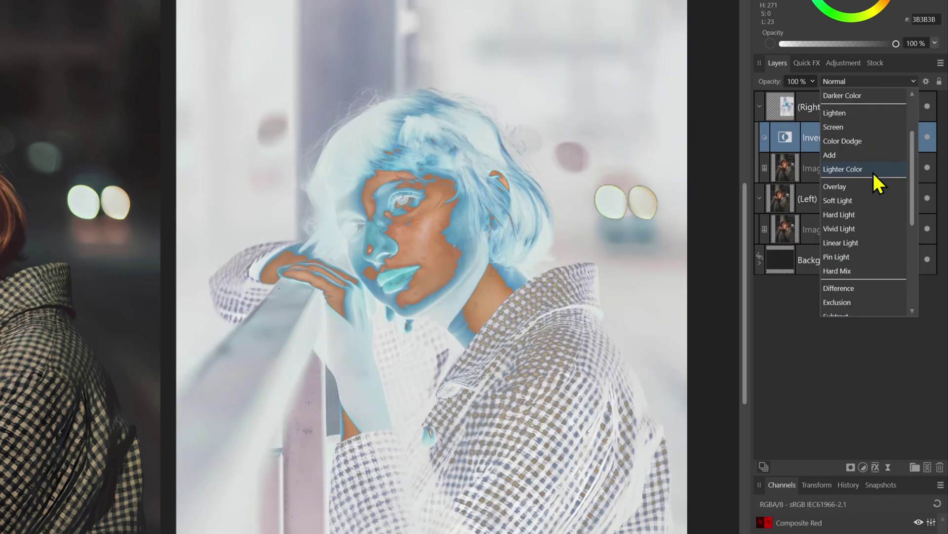
left_click(867, 200)
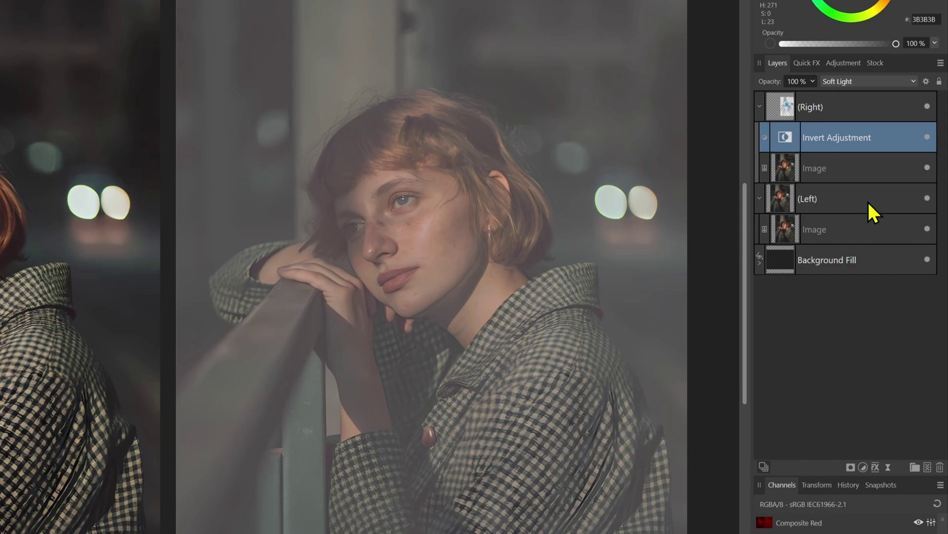
- Put the Invert adjustment into its own group and set the group to Soft Light
right_click(856, 132)
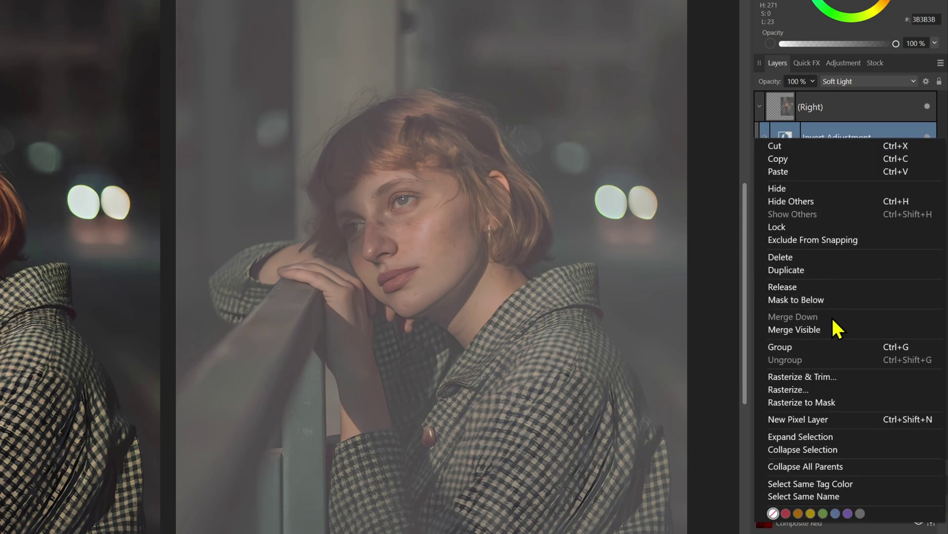
left_click(837, 347)
left_click(867, 81)
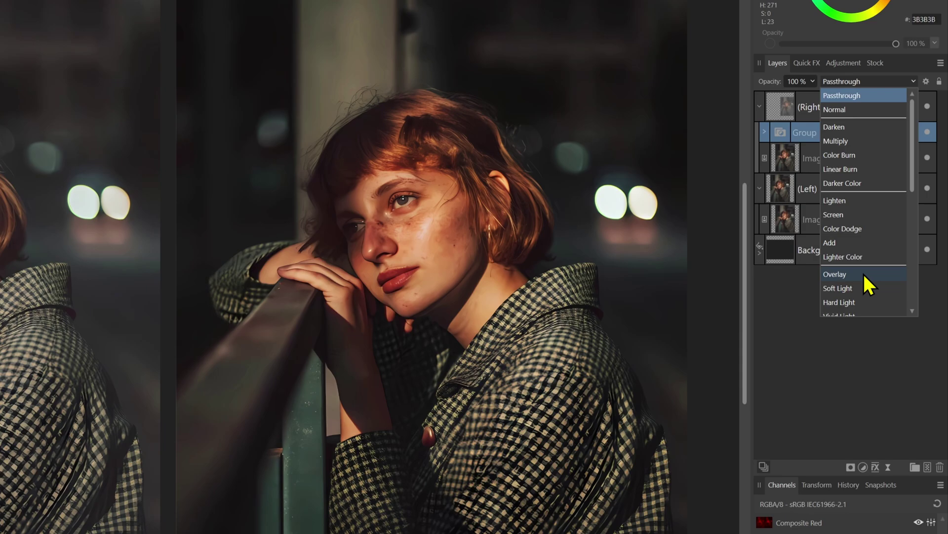
left_click(863, 287)
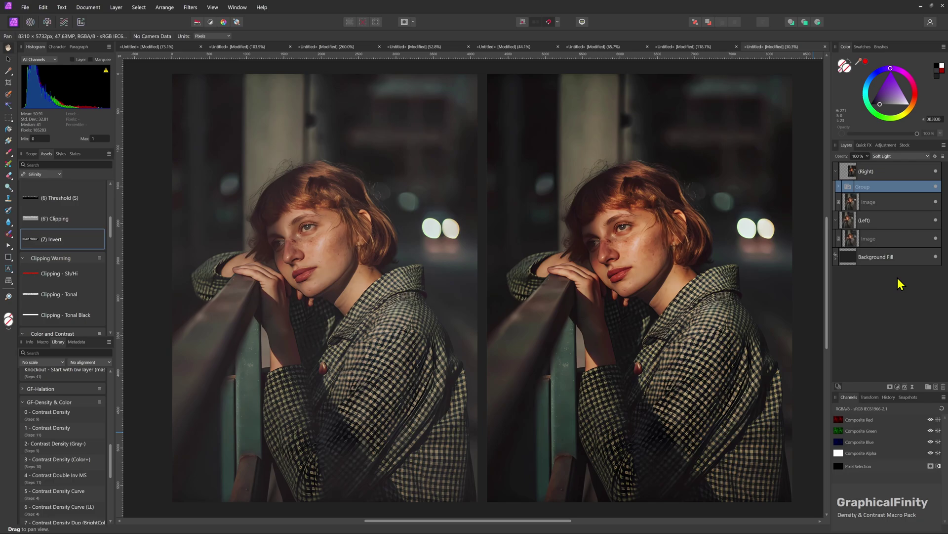
- Add Curves to the left image: raise the black point, drop the white point to 0.754, blend Soft Light
left_click(874, 238)
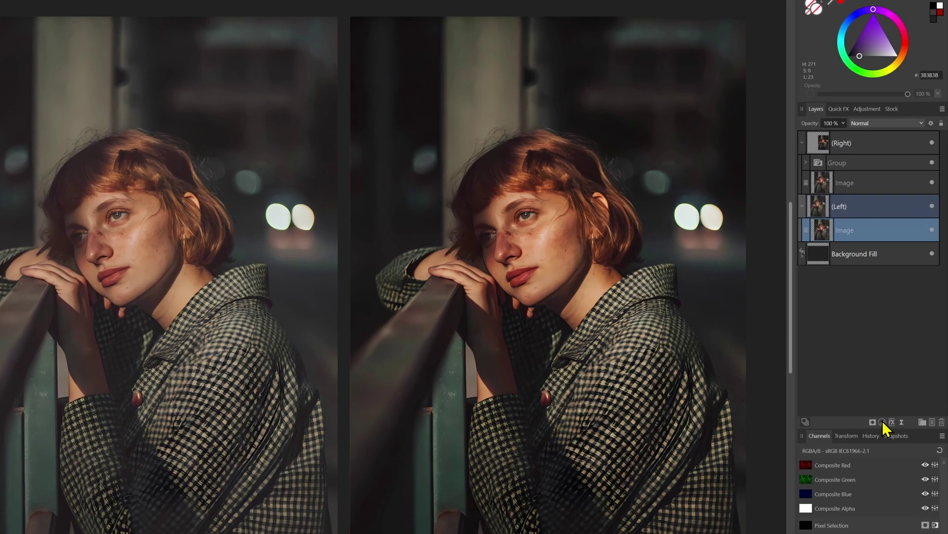
left_click(883, 422)
left_click(875, 300)
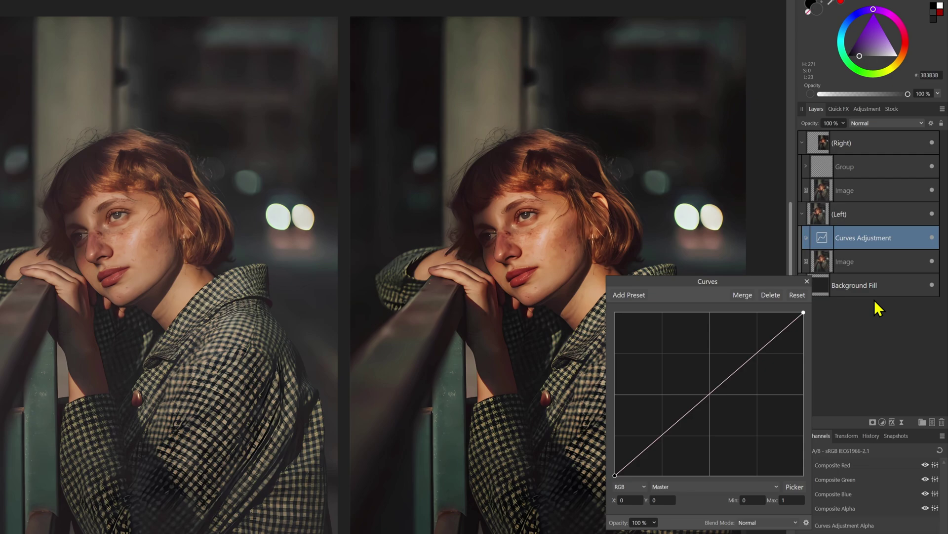
left_click_drag(616, 475, 608, 437)
left_click_drag(803, 312, 807, 354)
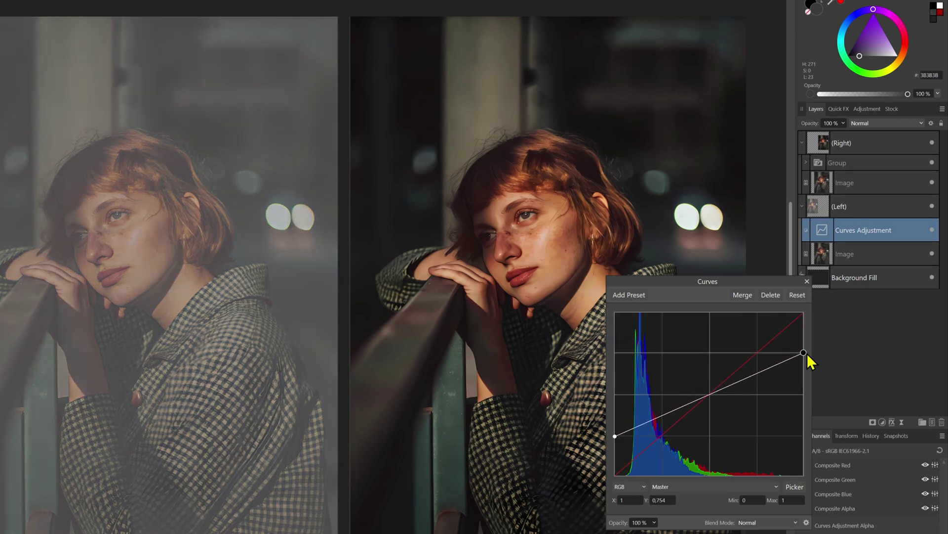
left_click(807, 281)
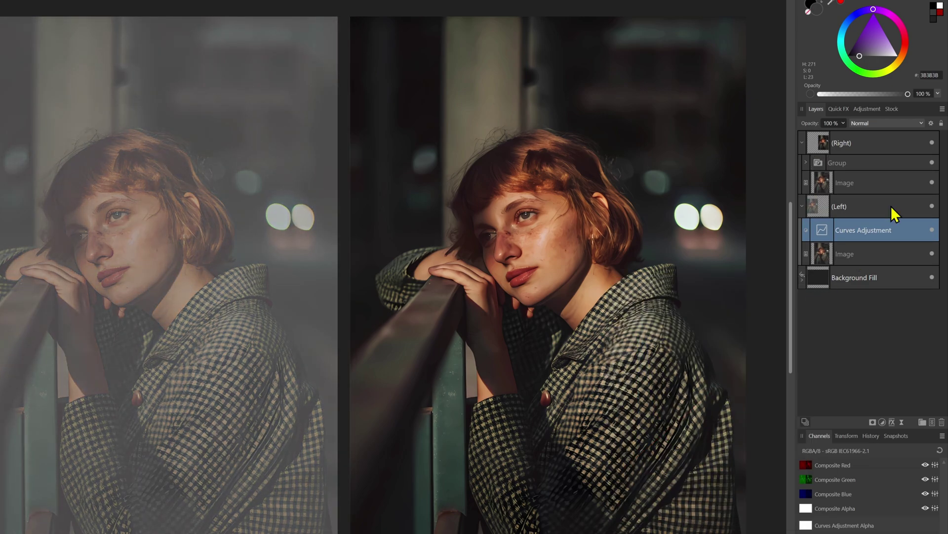
left_click(888, 122)
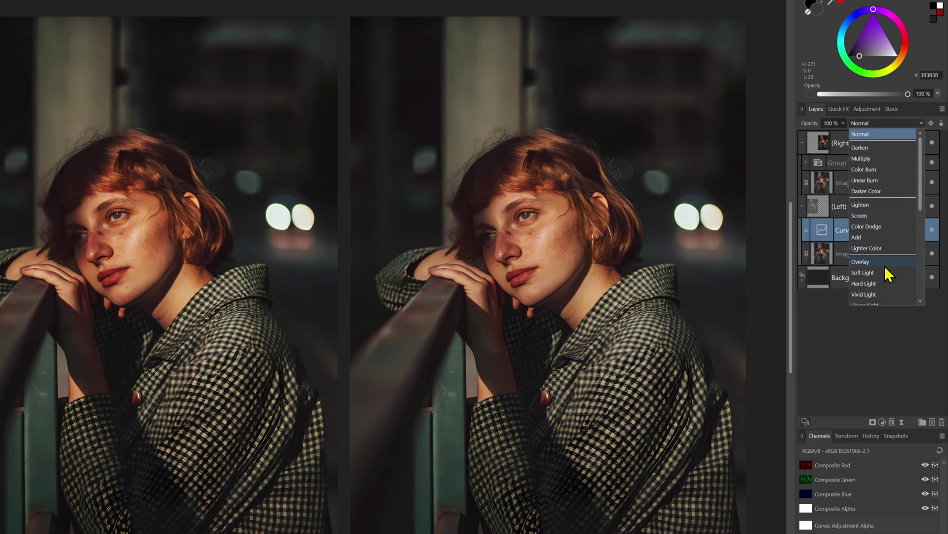
left_click(863, 273)
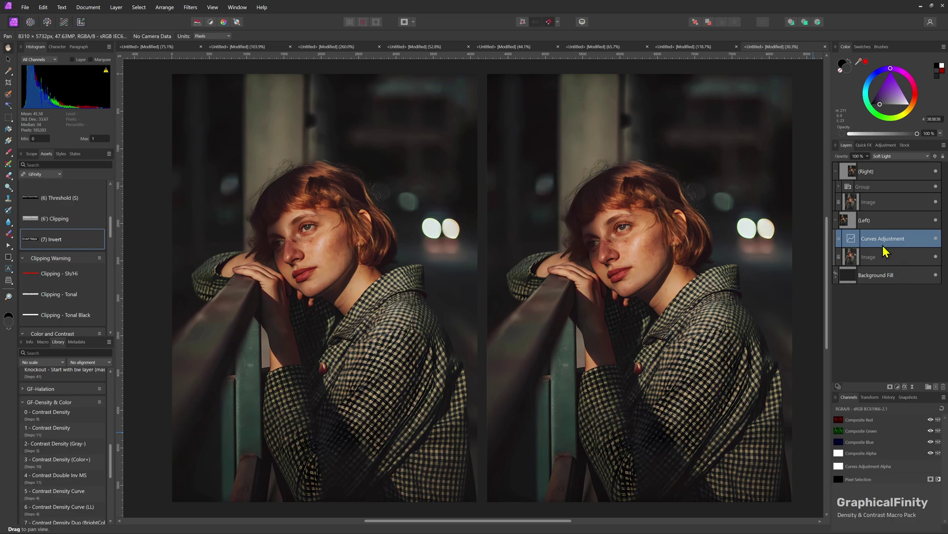
- Delete the Curves layer and add two Invert adjustments to the left photo
key("Delete")
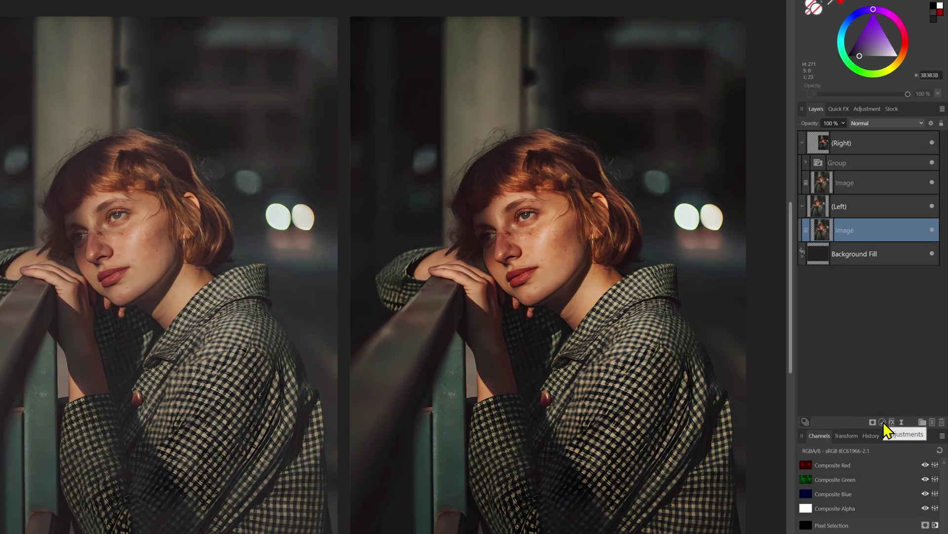
left_click(883, 422)
left_click(873, 351)
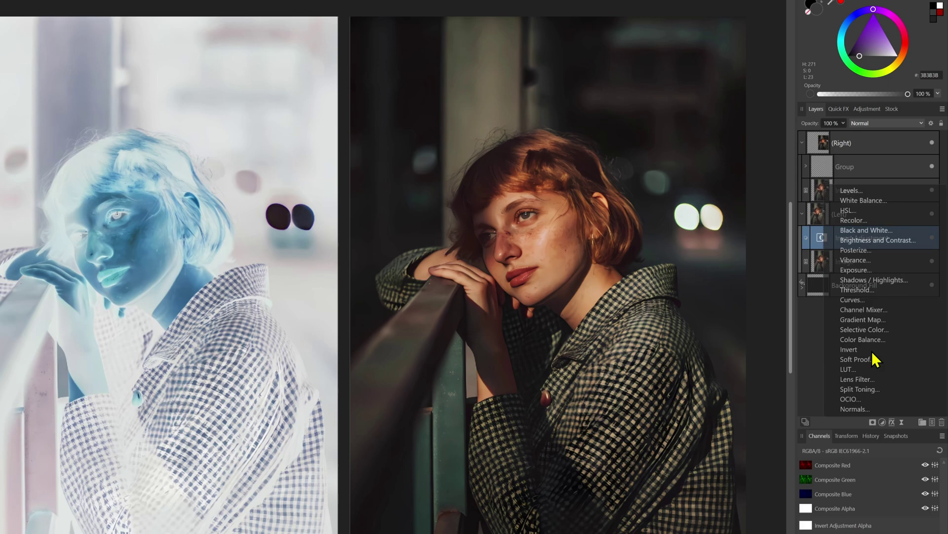
left_click(882, 422)
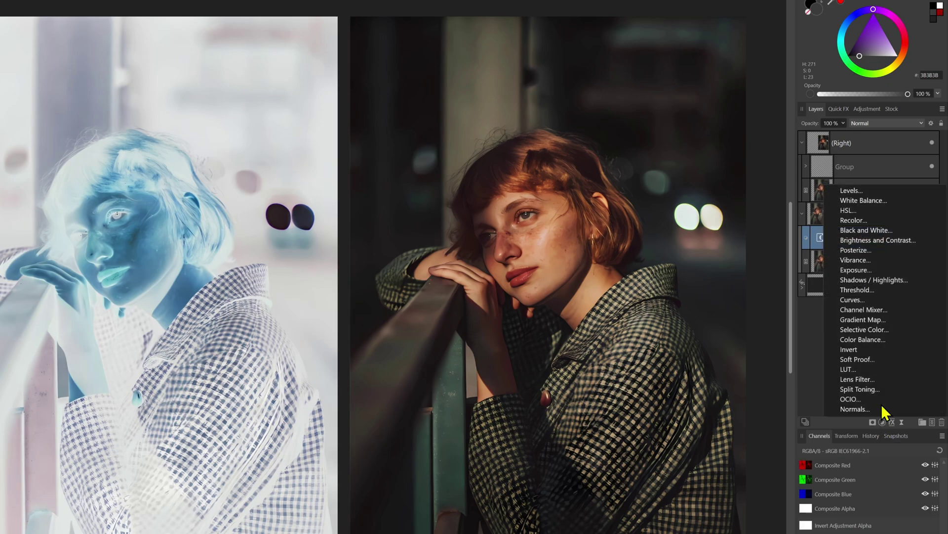
left_click(879, 351)
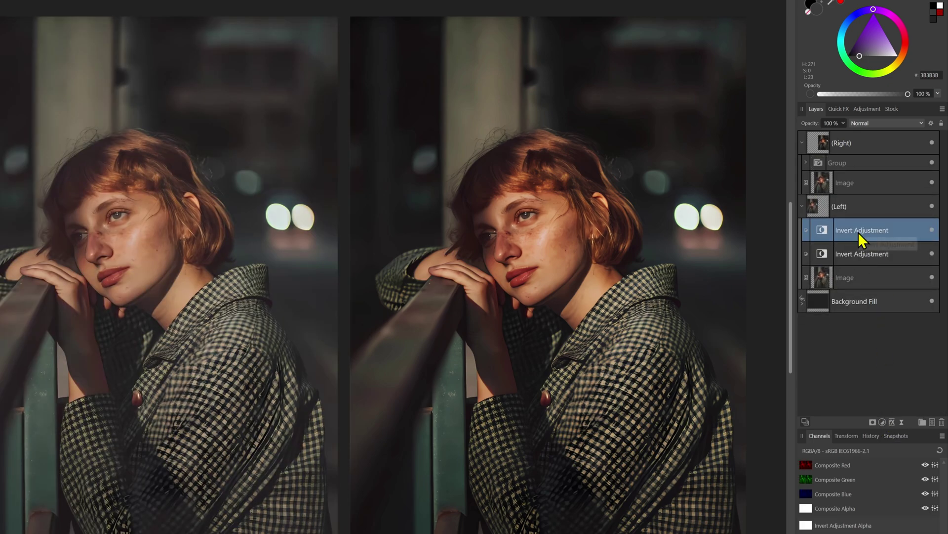
- Set the lower Invert to Multiply, with blend ranges fading it over bright tones
left_click(859, 247)
left_click(886, 126)
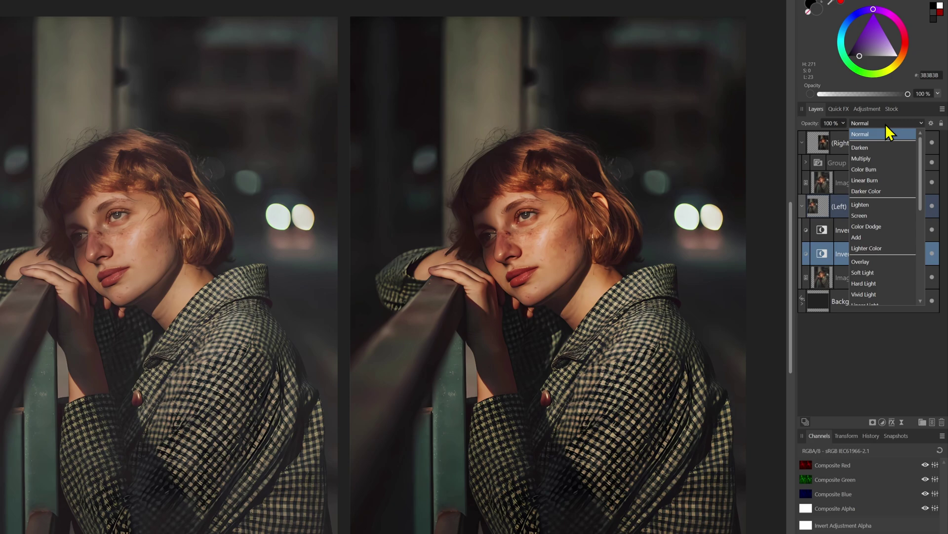
left_click(882, 155)
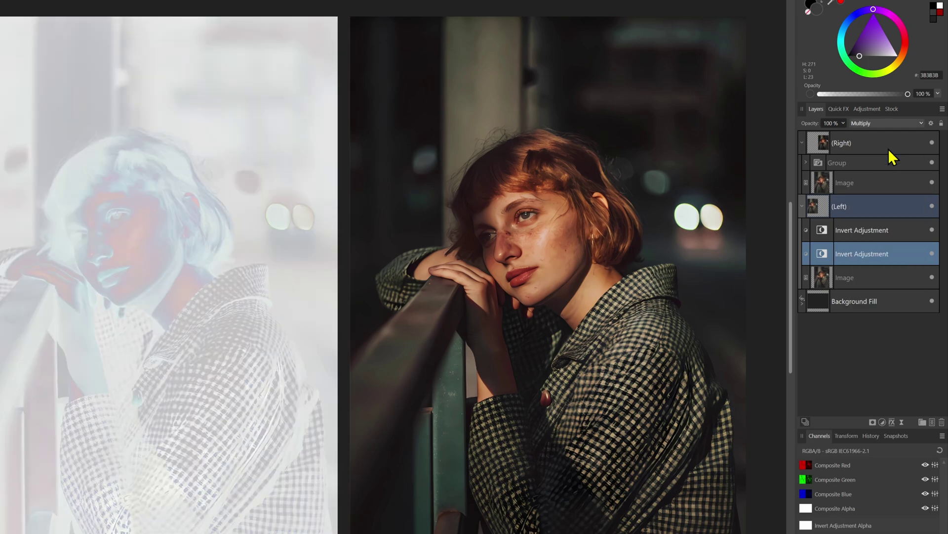
left_click(931, 124)
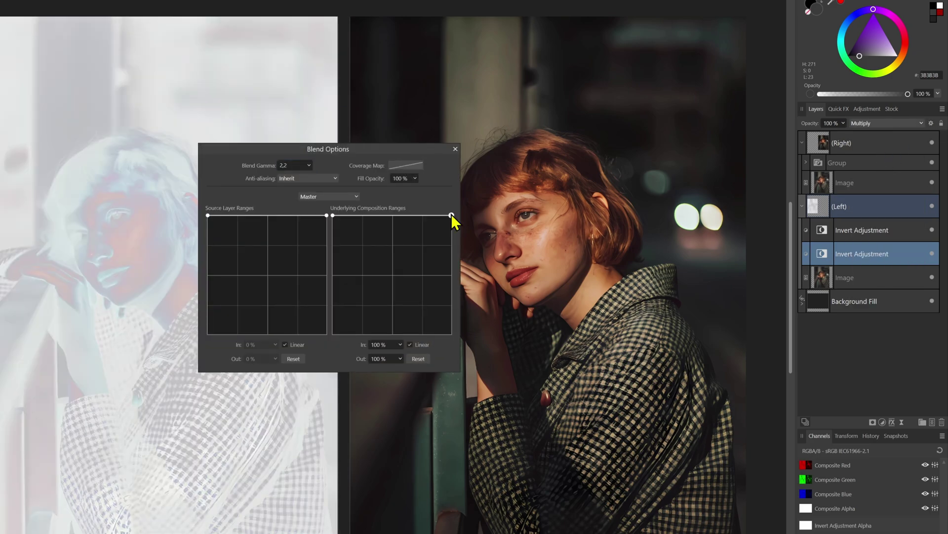
left_click_drag(451, 215, 451, 358)
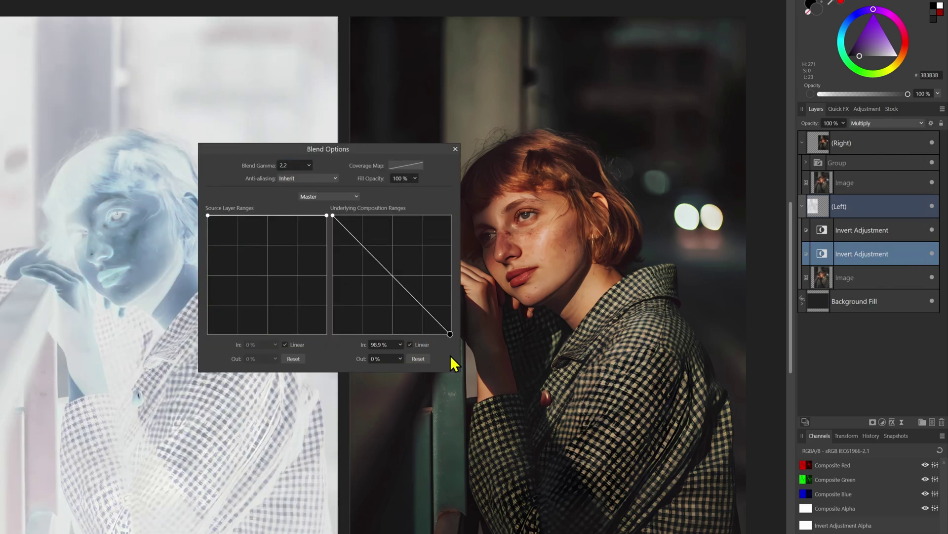
left_click(455, 149)
- Set the upper Invert to Screen, with blend ranges fading it over dark tones
left_click(835, 234)
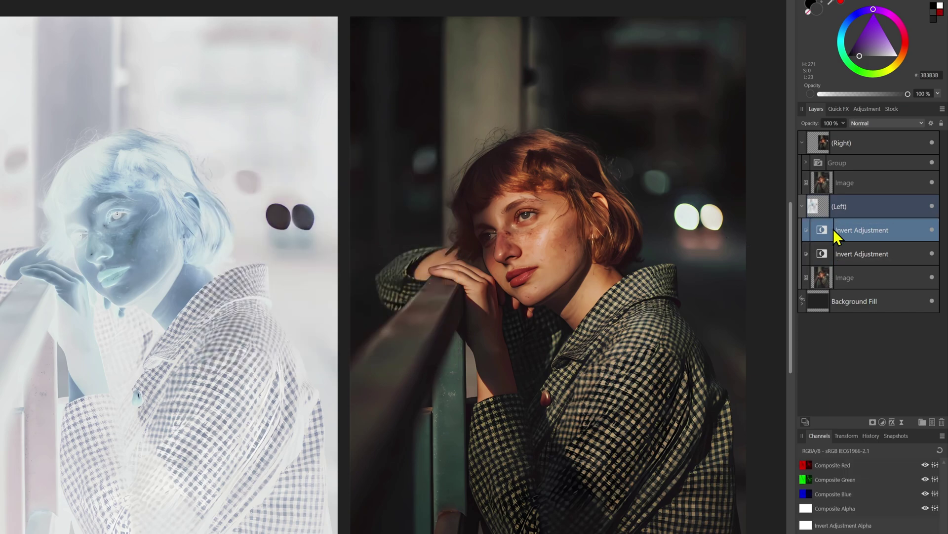
left_click(898, 124)
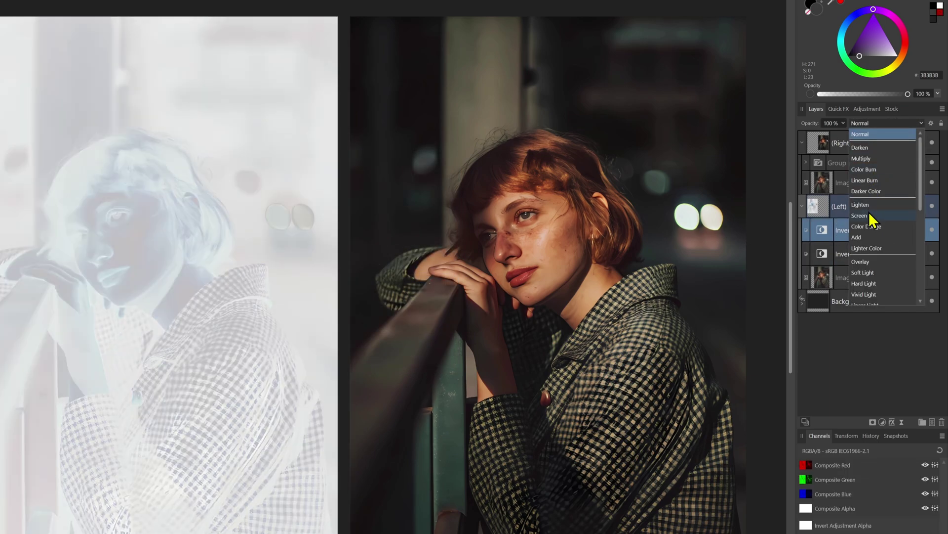
left_click(869, 215)
left_click(931, 123)
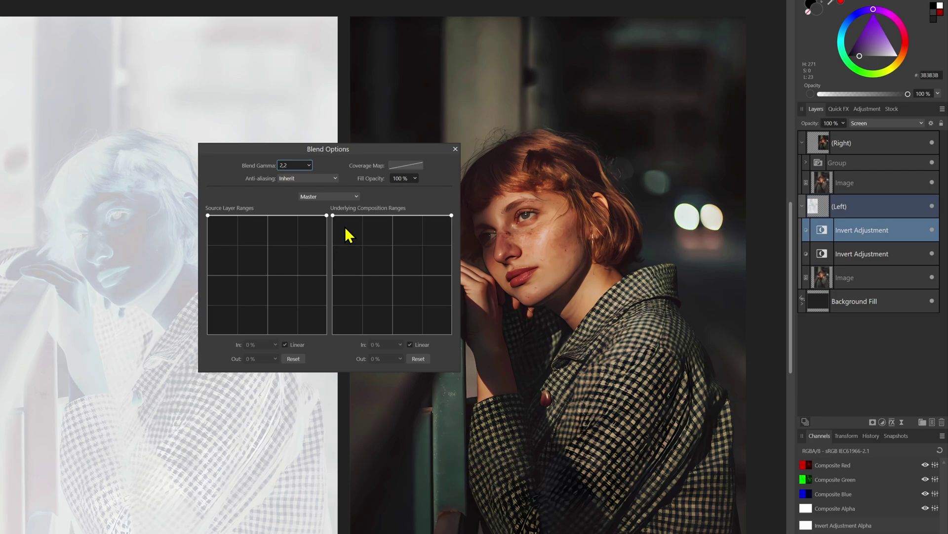
left_click_drag(333, 215, 322, 333)
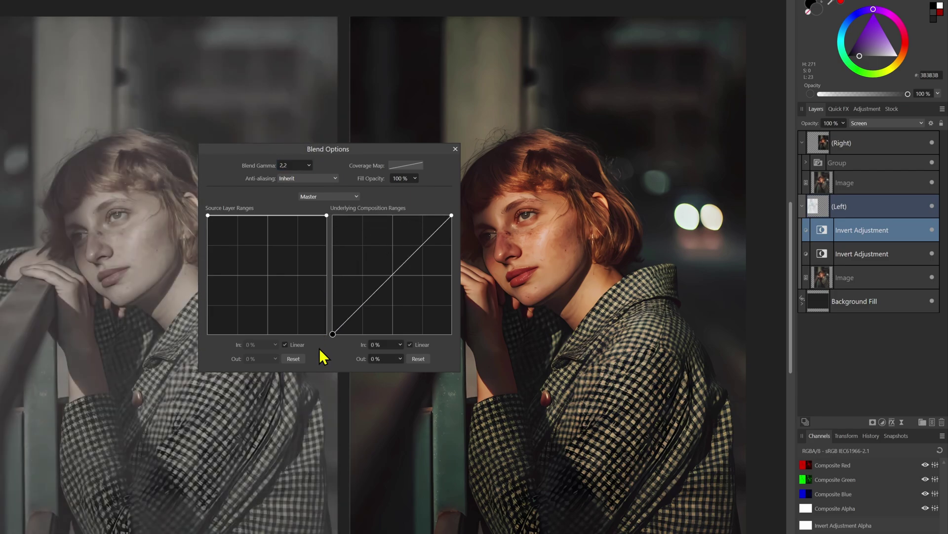
left_click(455, 149)
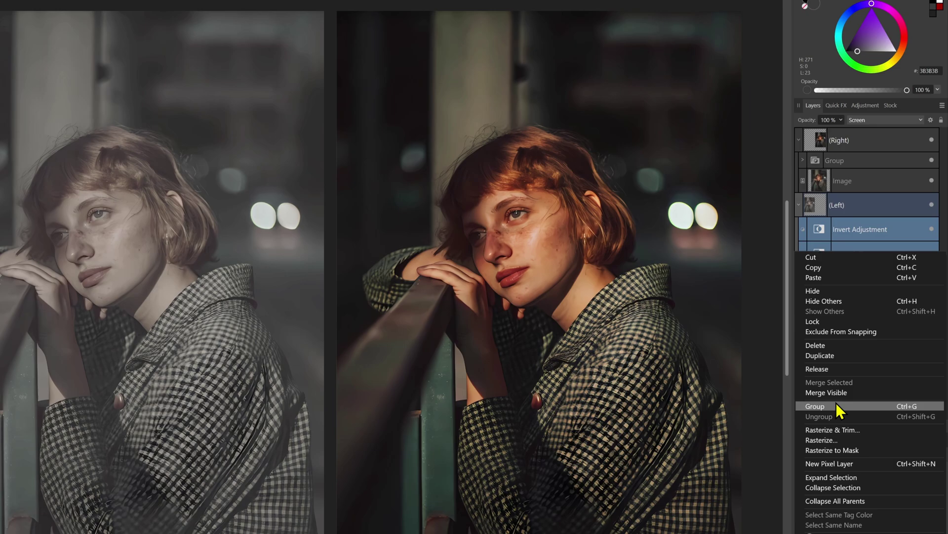
- Group the two Invert adjustments and blend the group as Soft Light
left_click(836, 405)
left_click(882, 124)
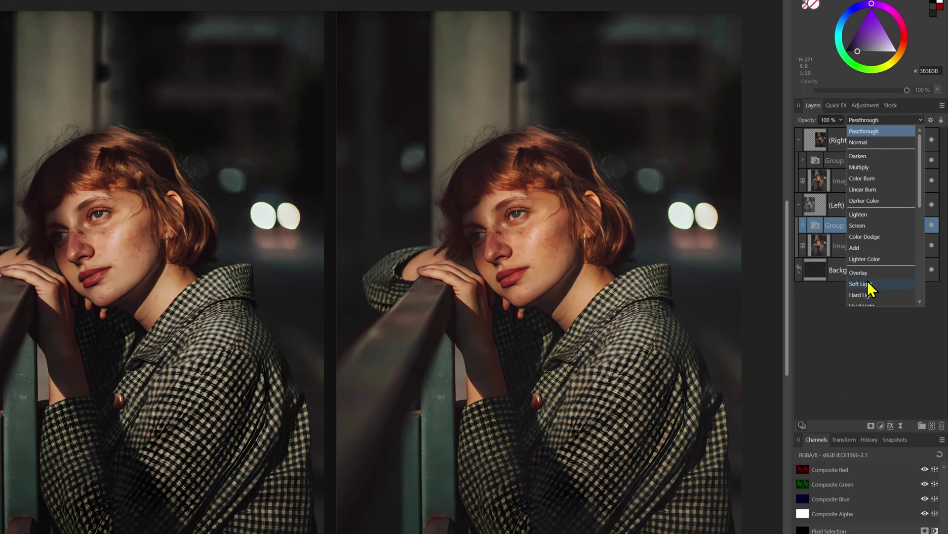
left_click(869, 289)
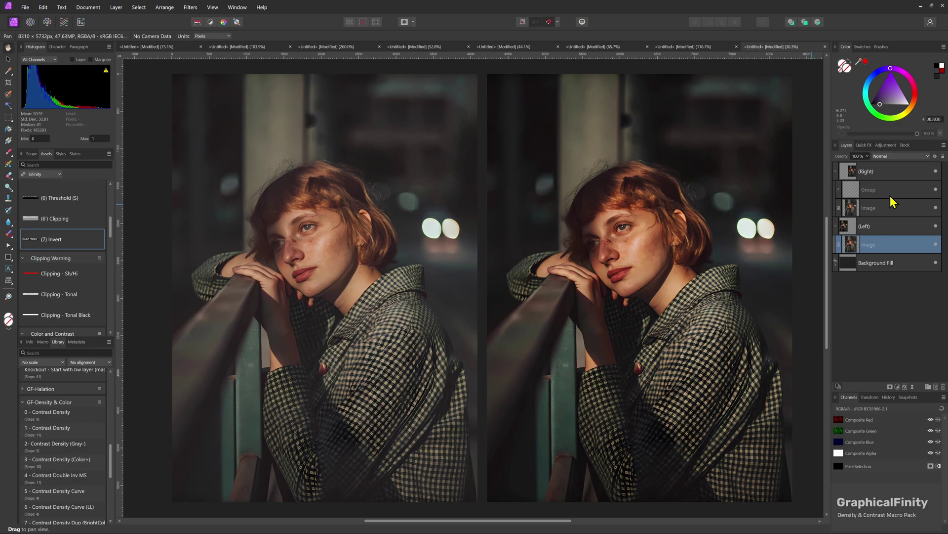
- Delete the right photo's Soft Light group, then try the first Contrast Density macros and undo them
left_click(881, 193)
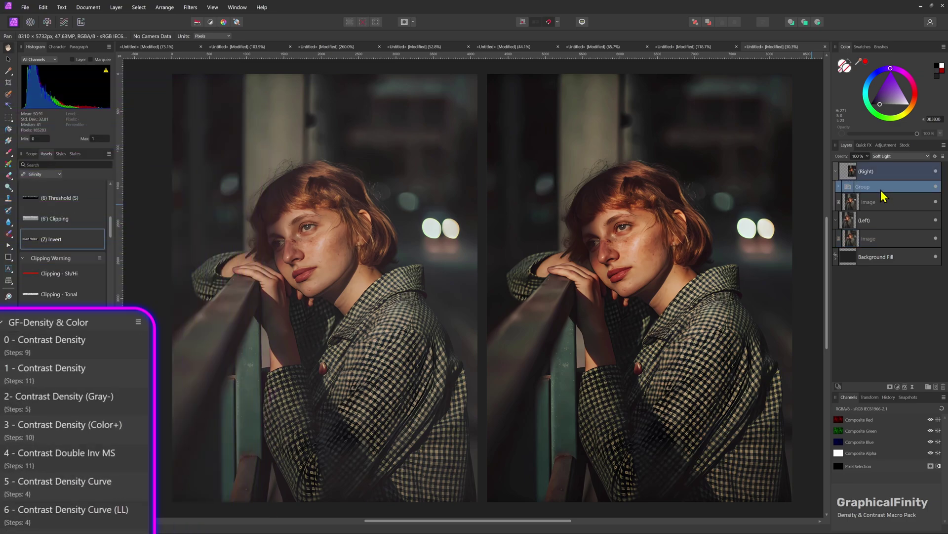
key("Delete")
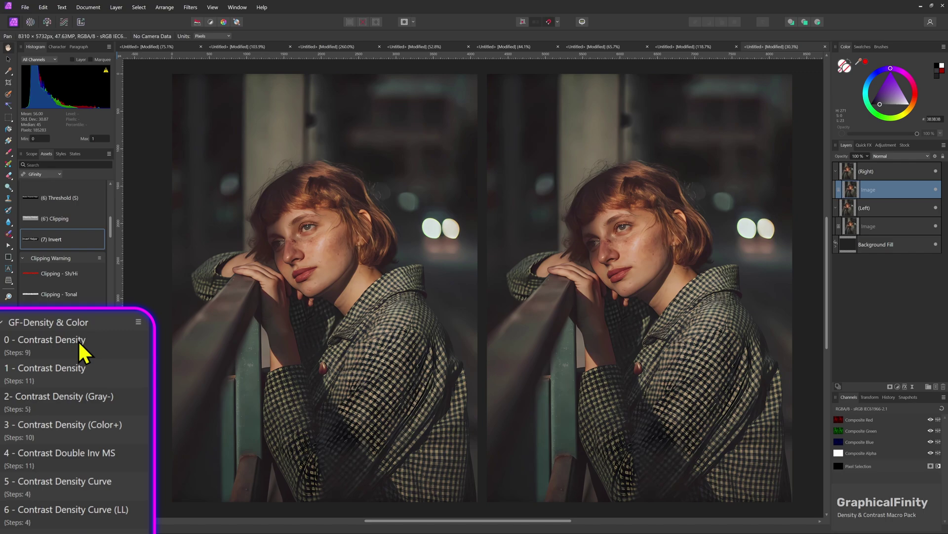
left_click(78, 339)
left_click(78, 368)
left_click(84, 437)
key("ctrl+z")
key("ctrl+shift+z")
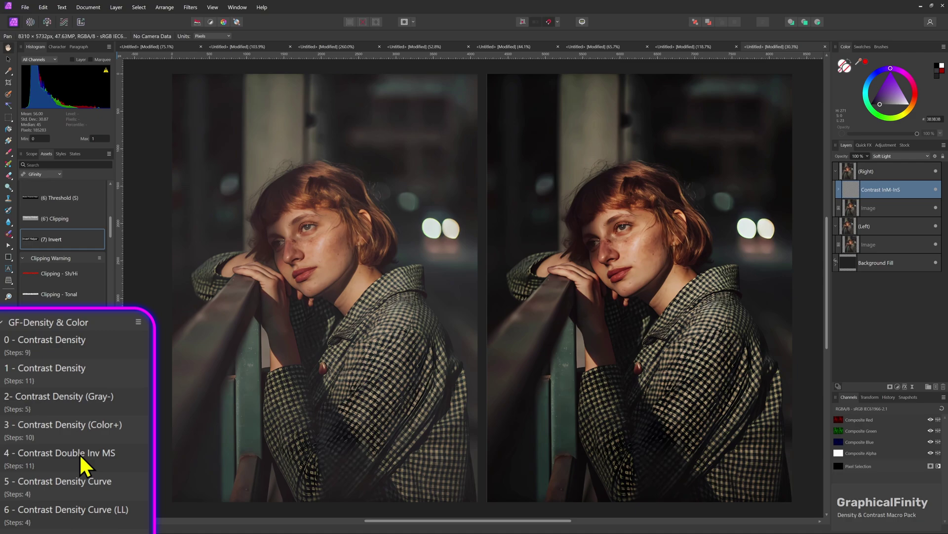
scroll(79, 452, "down", 1)
key("ctrl+z")
- Try the Contrast Density Curve and bright-colour contrast density macros, undoing each
left_click(90, 449)
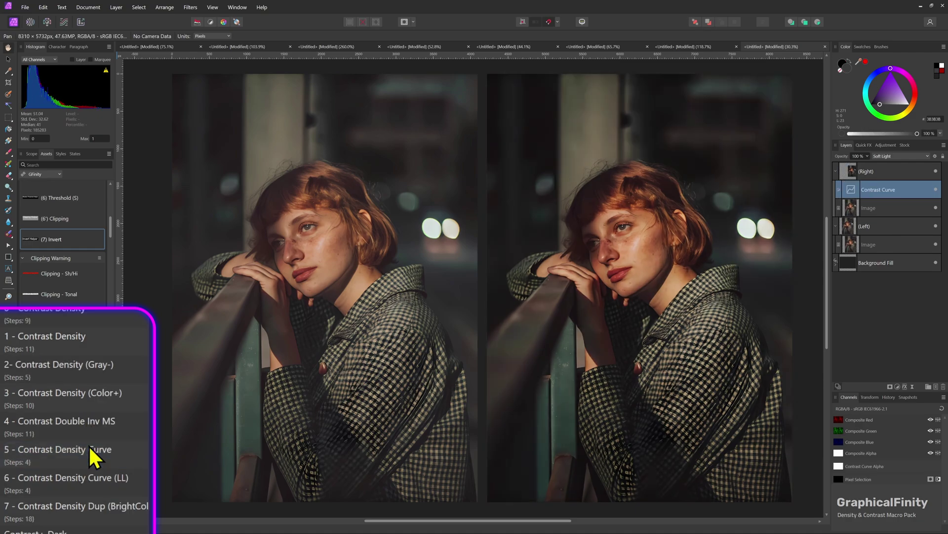
key("ctrl+z")
scroll(86, 459, "down", 1)
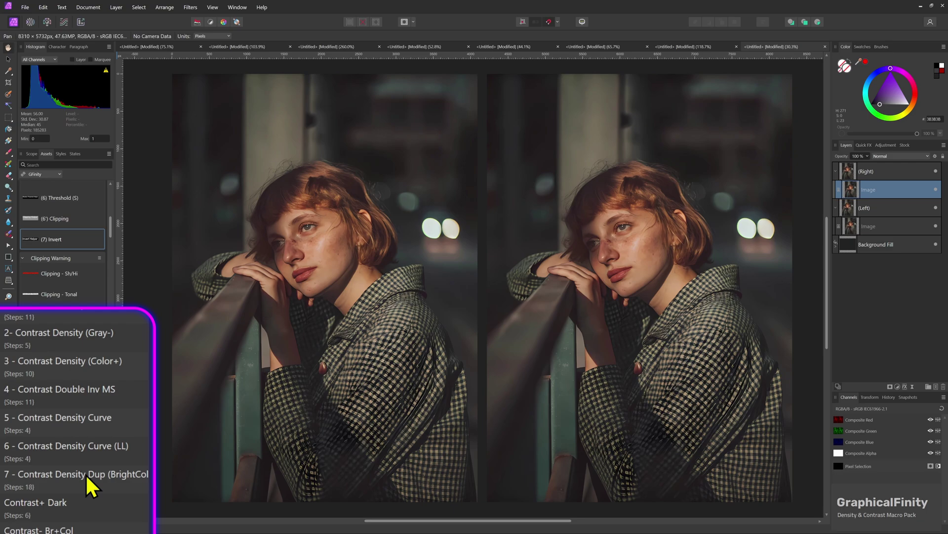
left_click(87, 475)
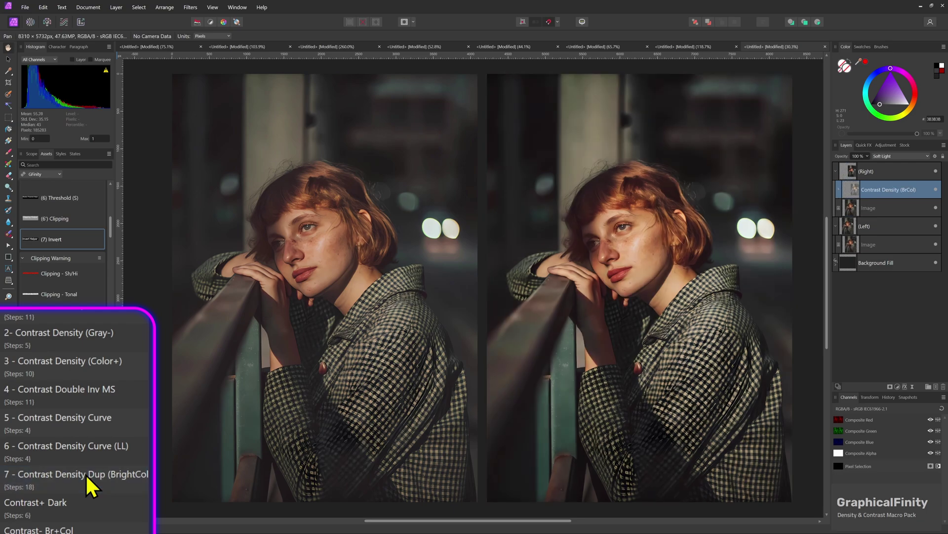
key("ctrl+z")
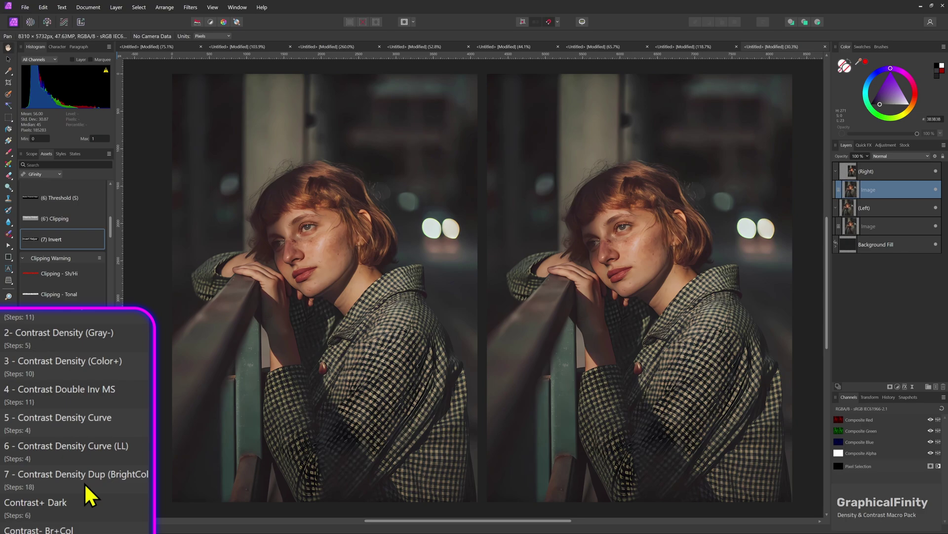
scroll(84, 482, "down", 2)
scroll(79, 465, "down", 2)
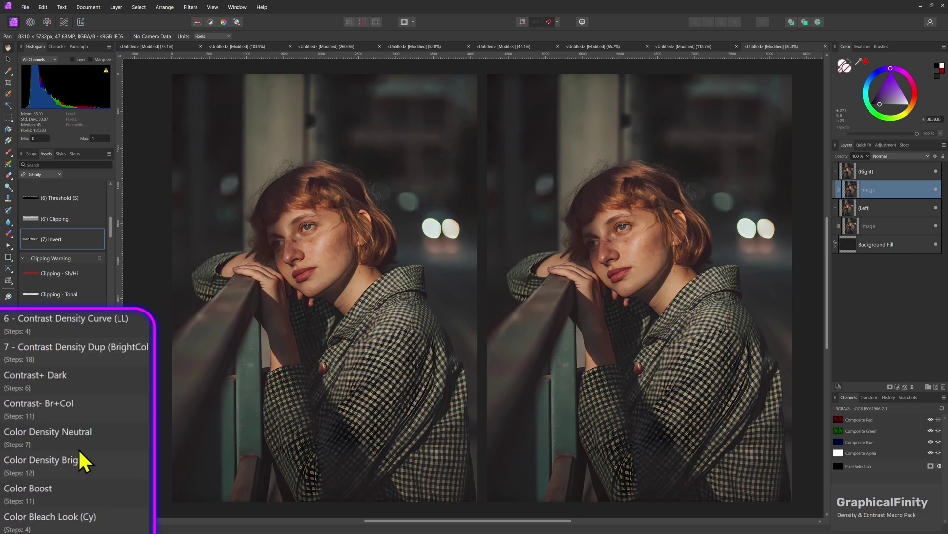
- Apply Contrast+ Dark, Contrast- Br+Col, Color Density Neutral, Color Density Bright and Color Boost macros, removing Color Boost
left_click(71, 377)
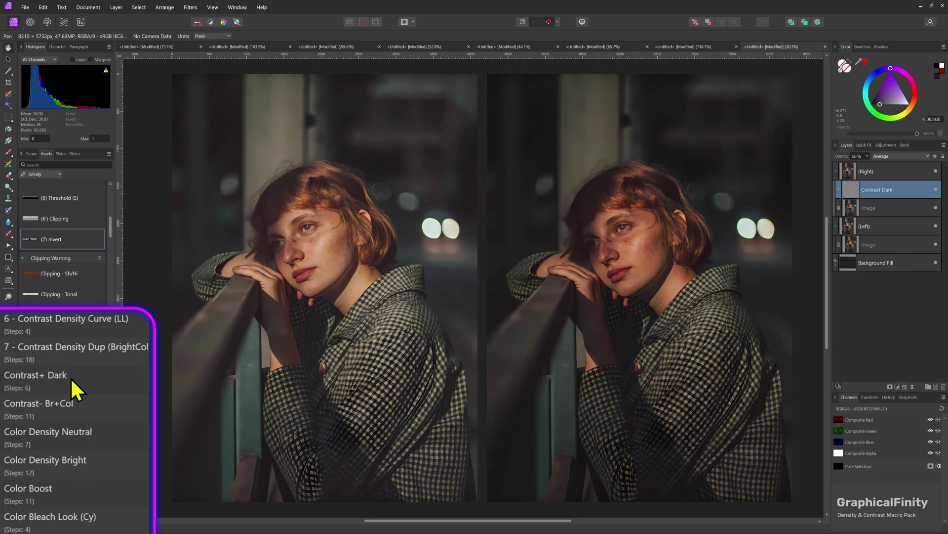
left_click(73, 401)
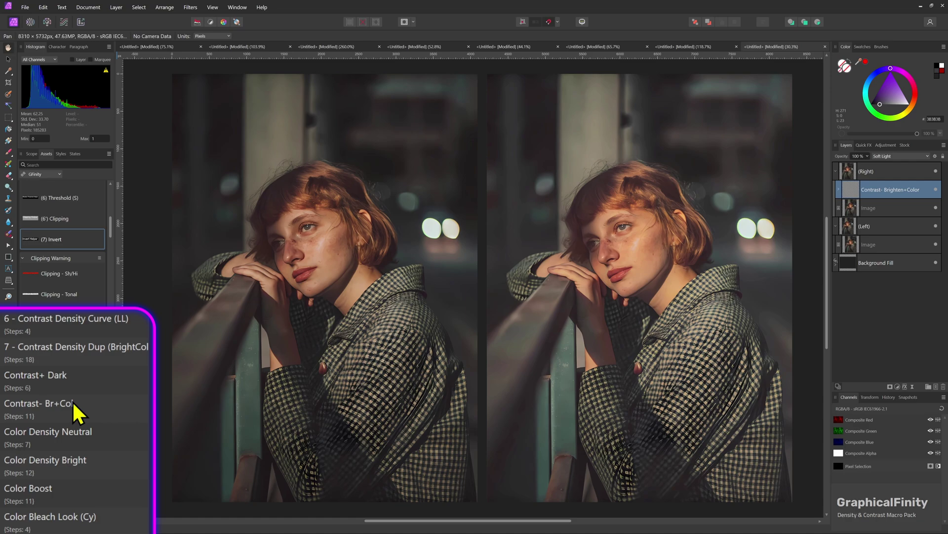
left_click(72, 429)
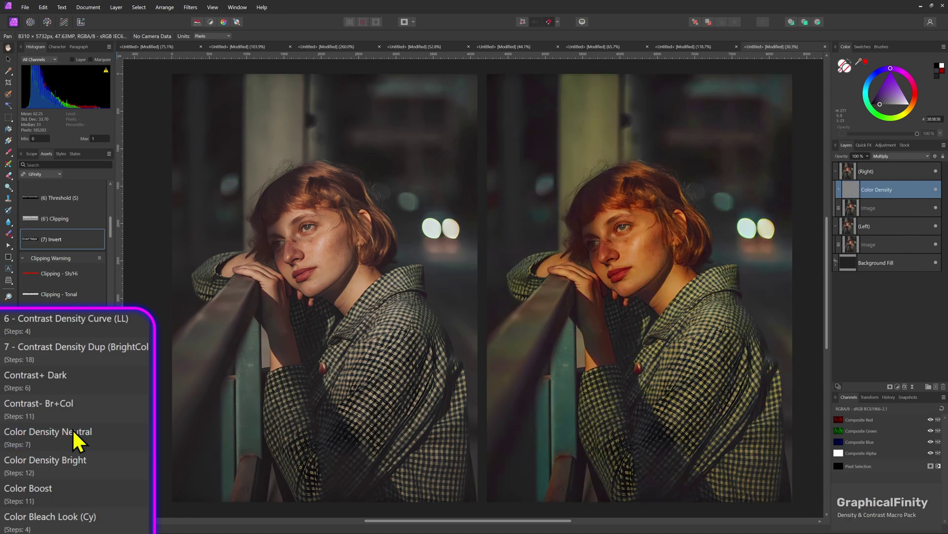
left_click(72, 463)
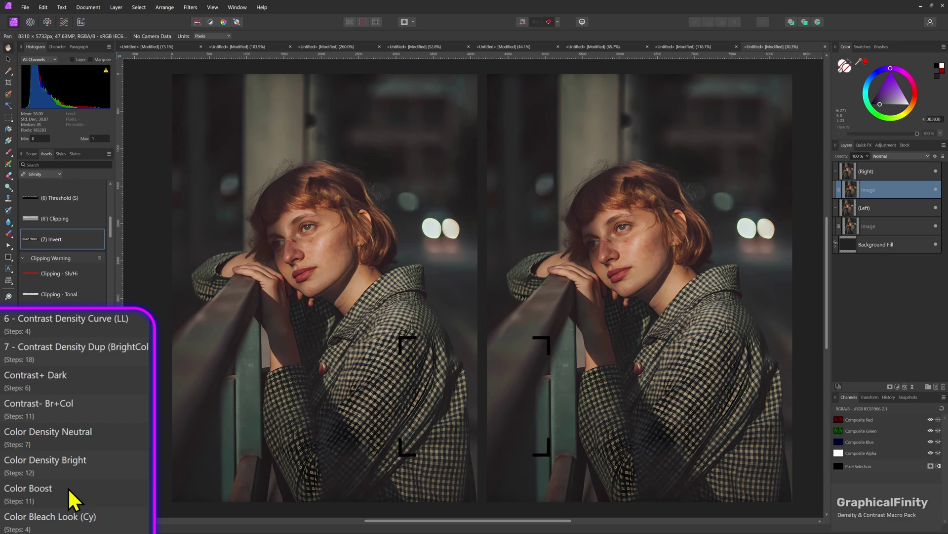
left_click(69, 489)
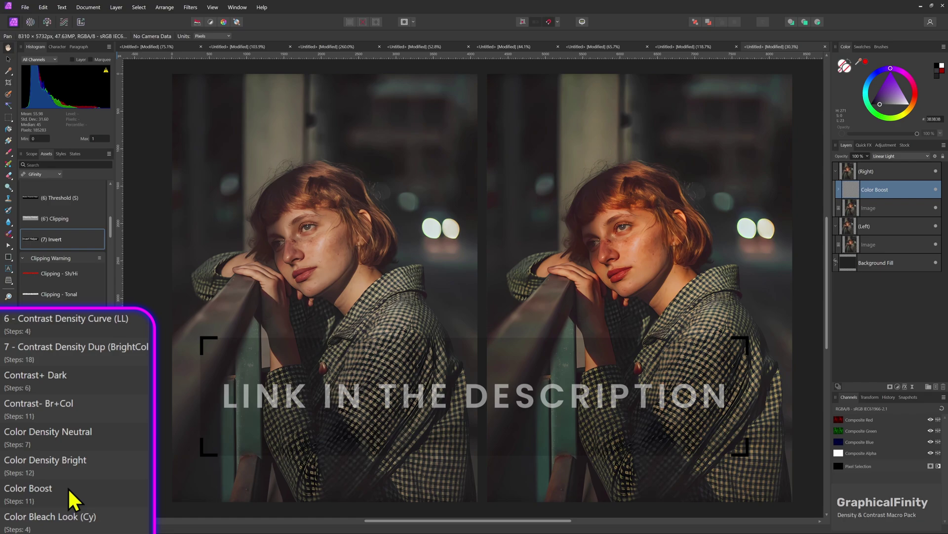
key("Delete")
- Try the Color Bleach Look (Cy) and Color Warm (generic) macros, deleting each layer
scroll(67, 487, "down", 1)
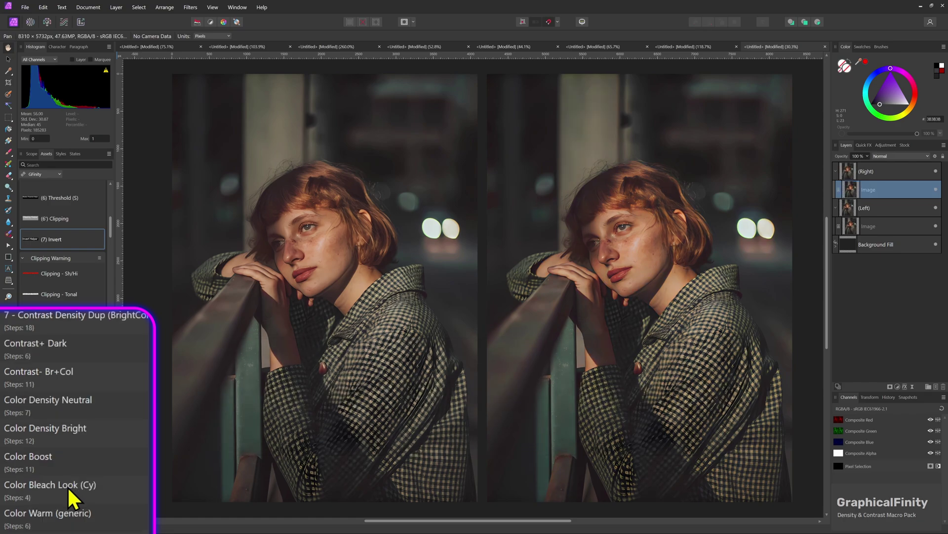
left_click(67, 484)
key("Delete")
left_click(68, 514)
key("Delete")
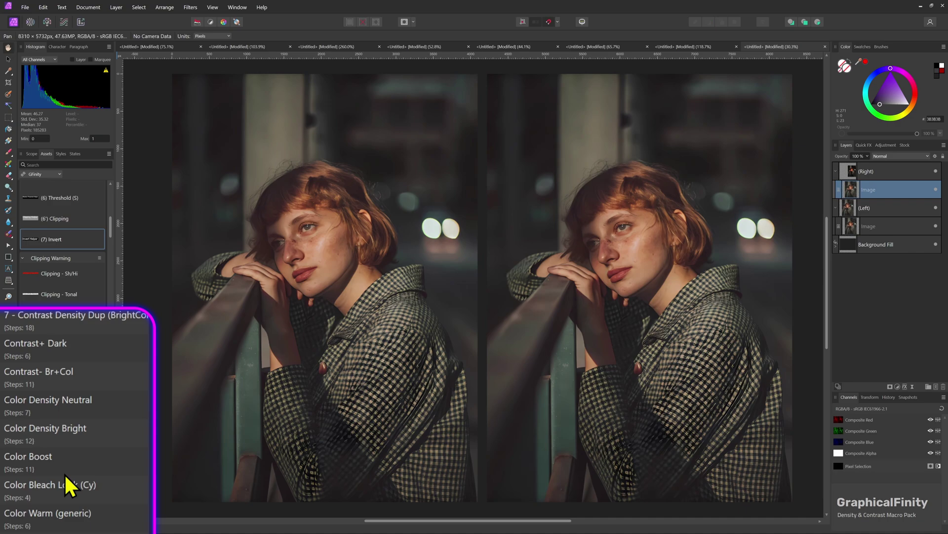
scroll(69, 487, "down", 1)
- Try the Color Warm (skin) and Color warm (skin hmask) macros, removing each result
left_click(78, 516)
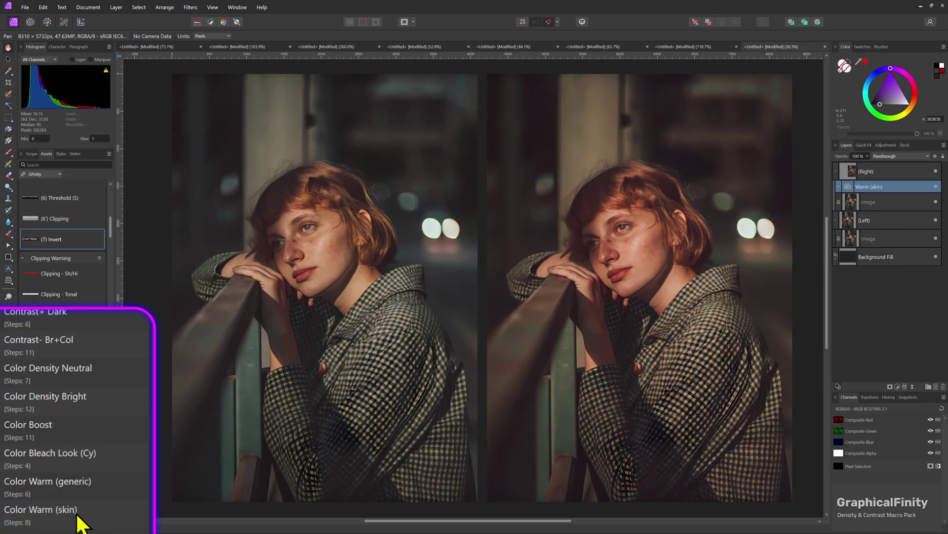
key("Delete")
scroll(79, 521, "down", 1)
left_click(79, 519)
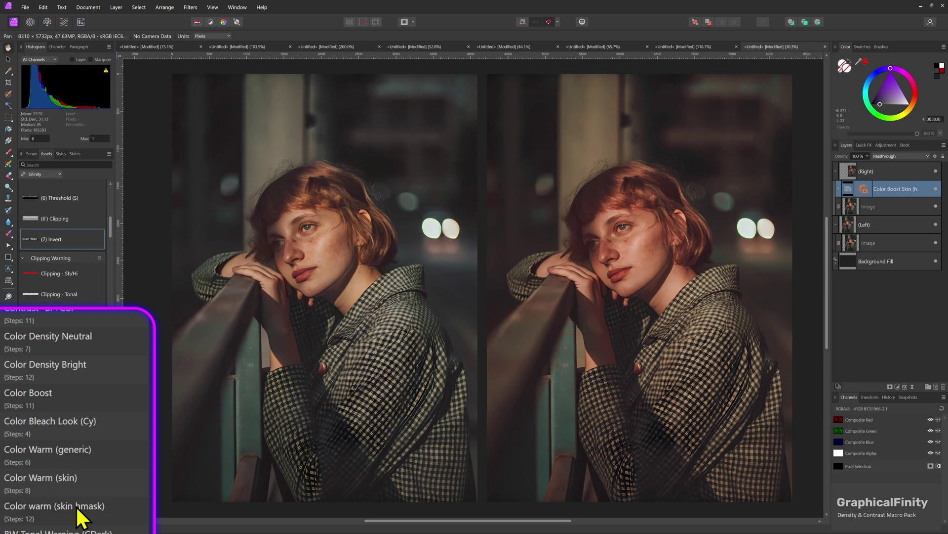
key("ctrl+z")
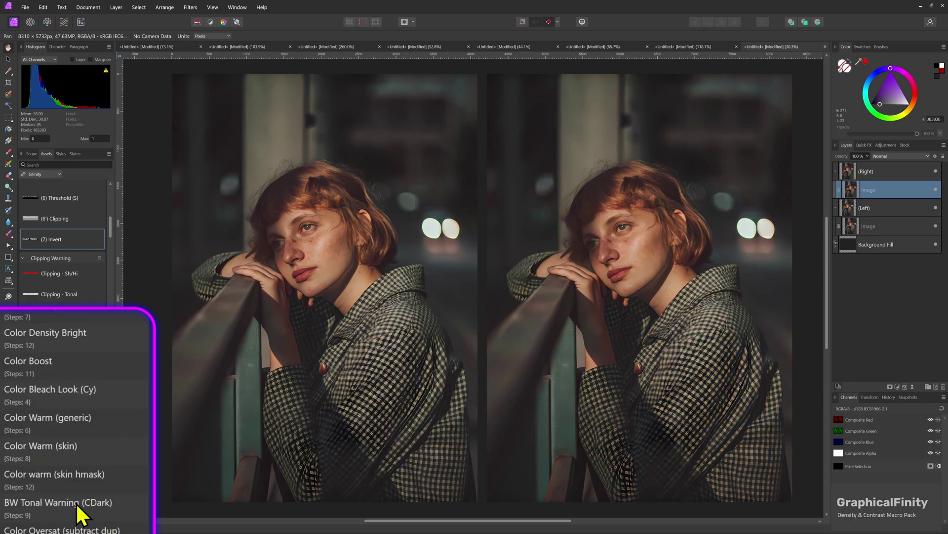
scroll(79, 513, "down", 1)
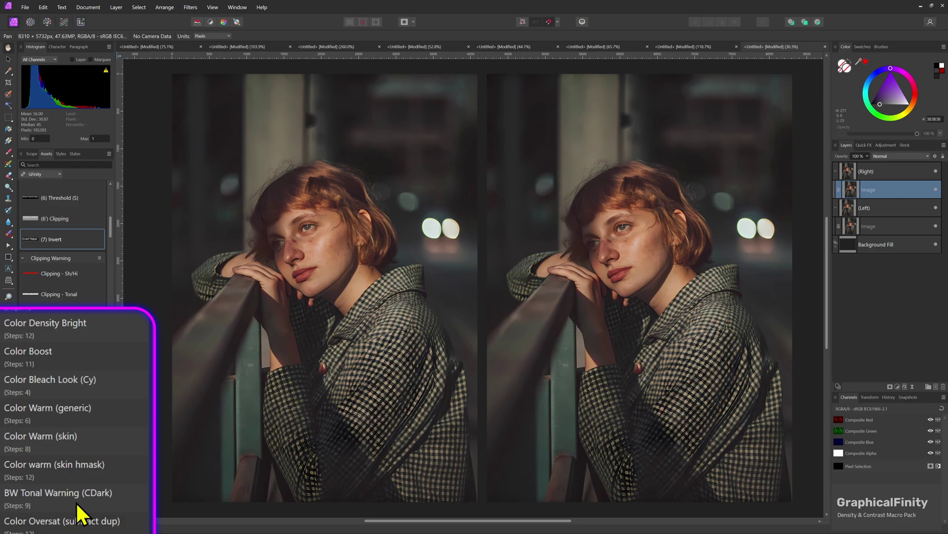
- On the flower portrait, run the Contrast Density Curve macro, then the Color warm (skin hmask) macro
left_click(697, 46)
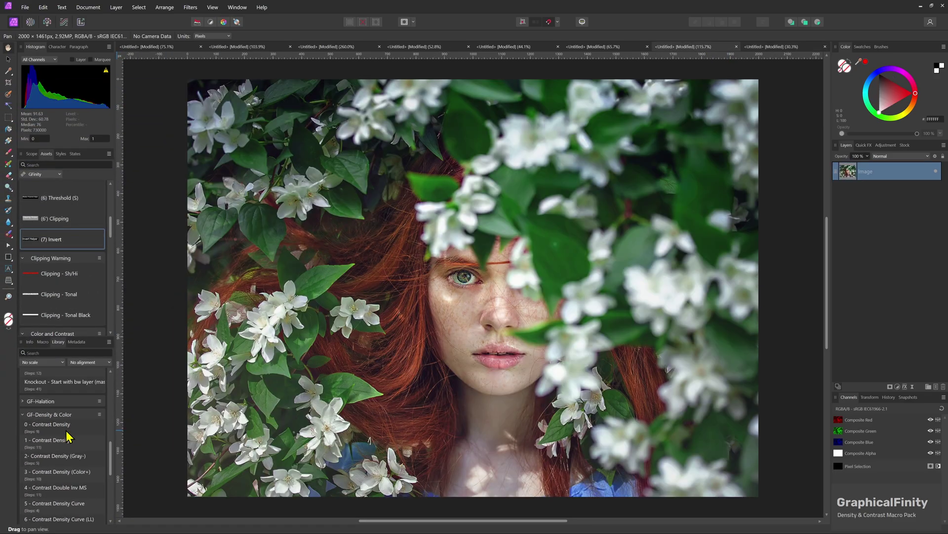
left_click(64, 428)
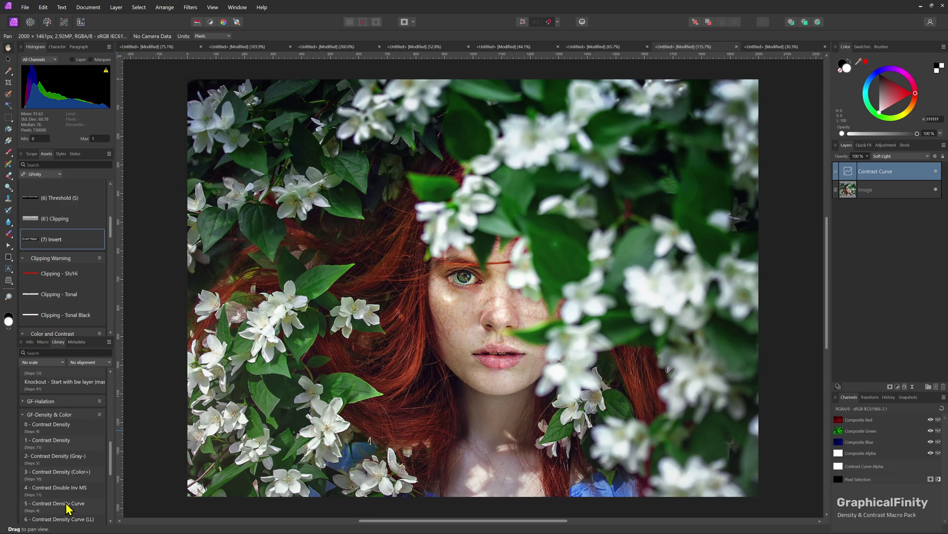
scroll(68, 504, "down", 2)
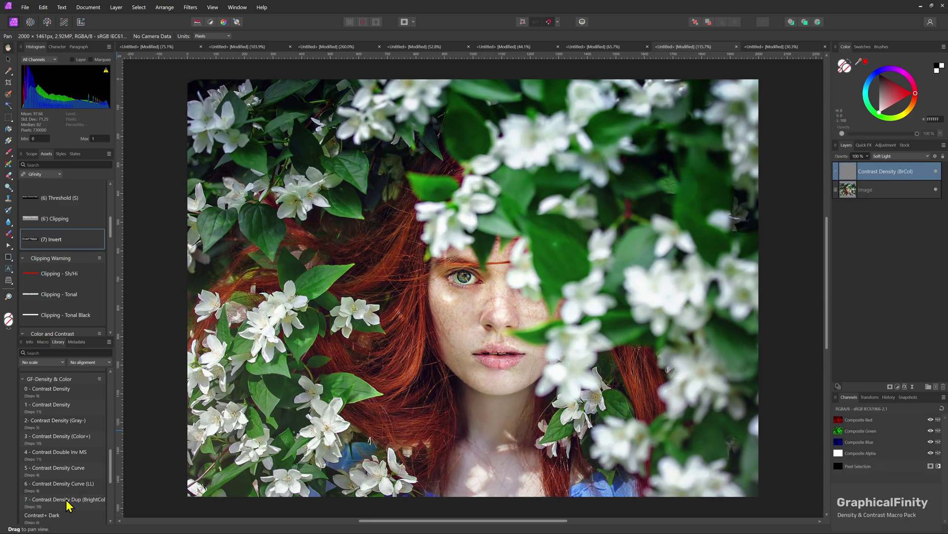
scroll(67, 503, "down", 2)
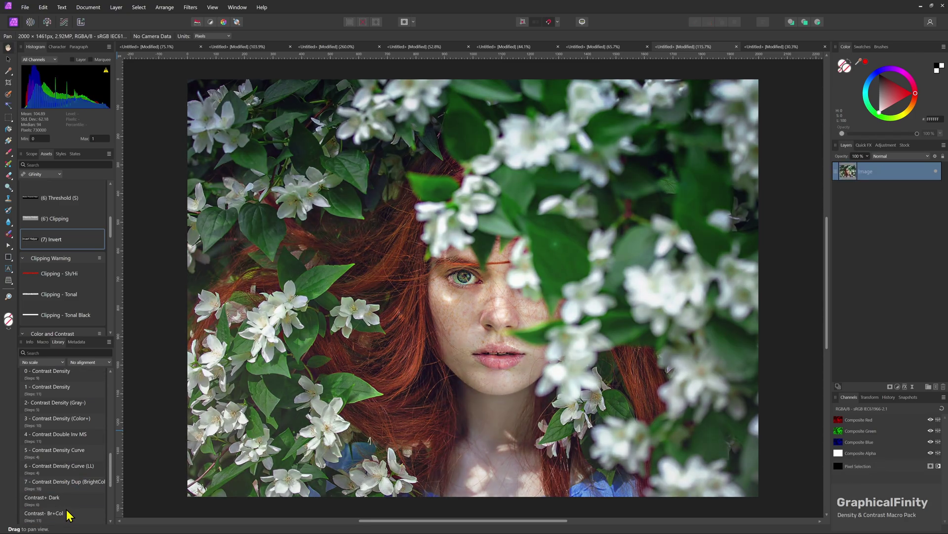
scroll(67, 494, "down", 3)
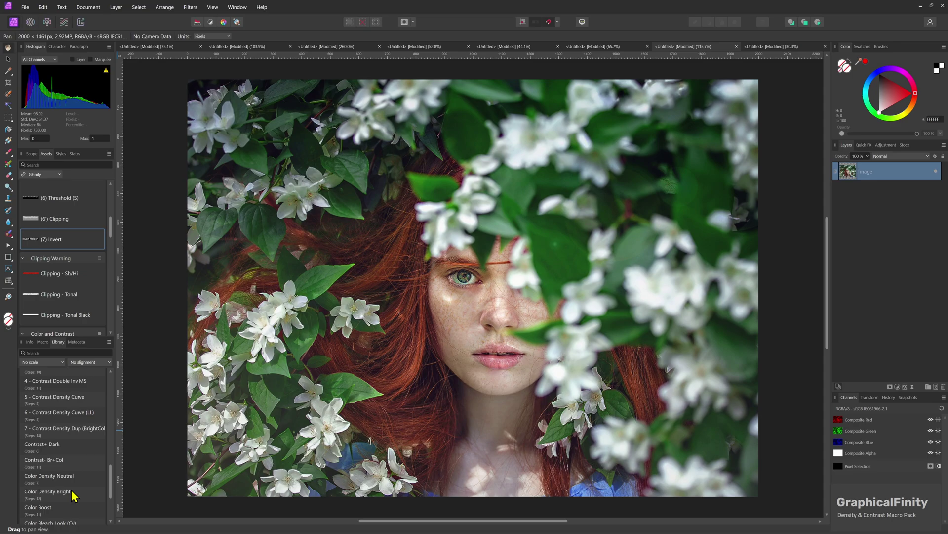
scroll(69, 497, "down", 1)
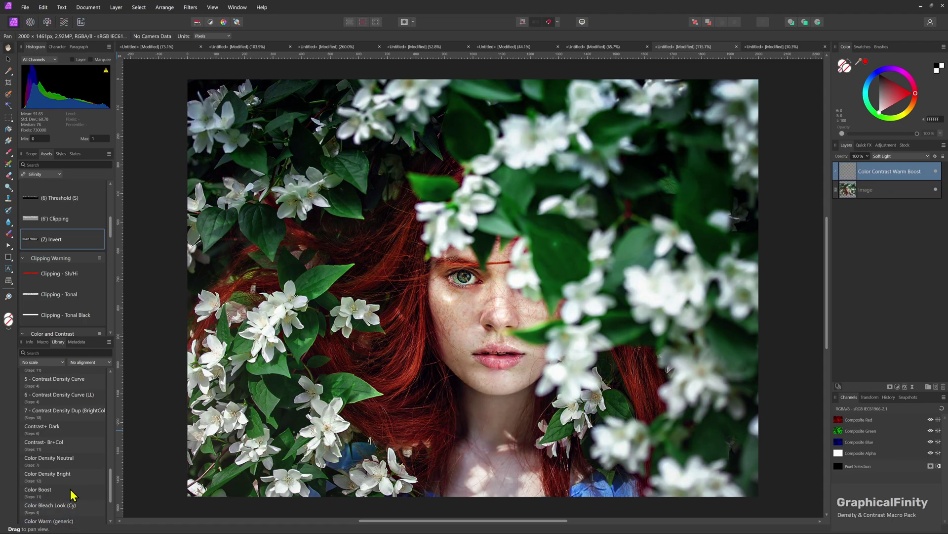
scroll(74, 494, "down", 3)
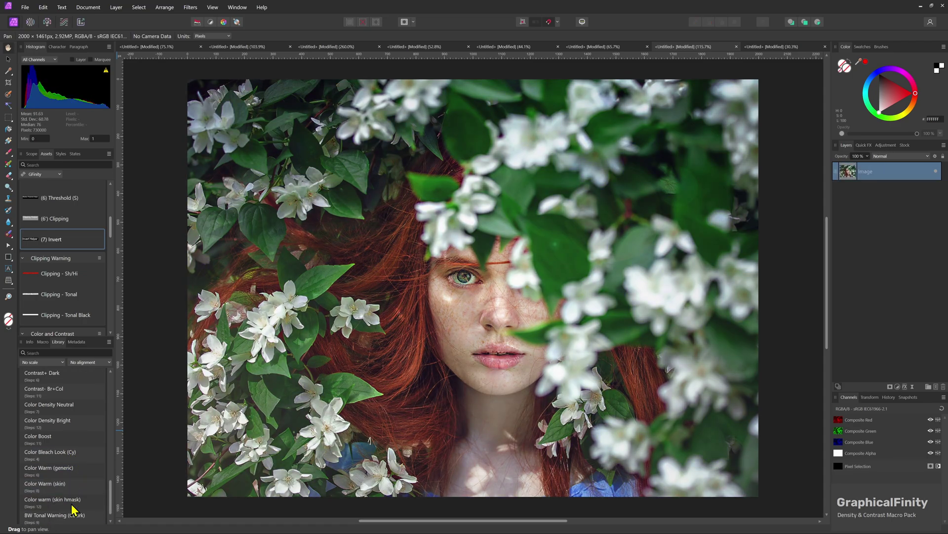
left_click(72, 500)
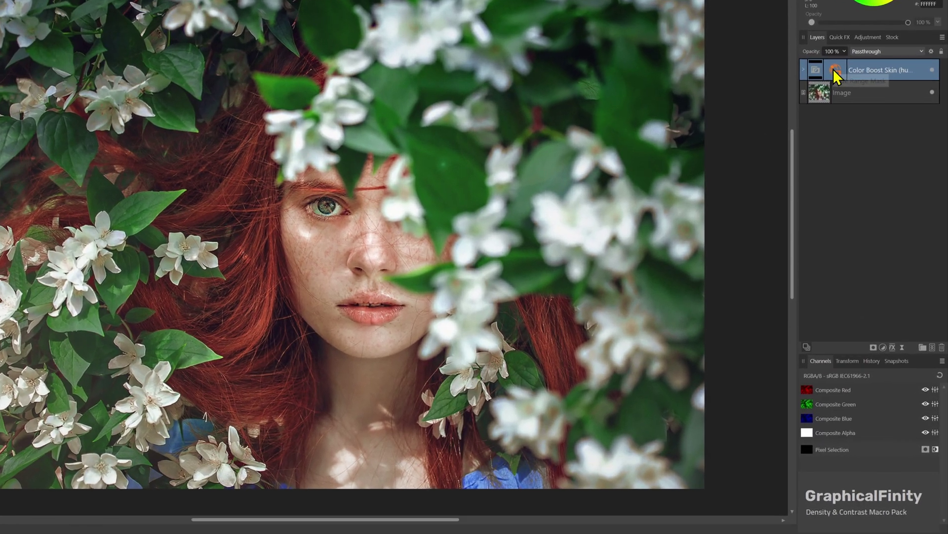
- Narrow the Color Boost Skin layer's hue range mask to 18°–31°, checking it in black-and-white preview
double_click(860, 171)
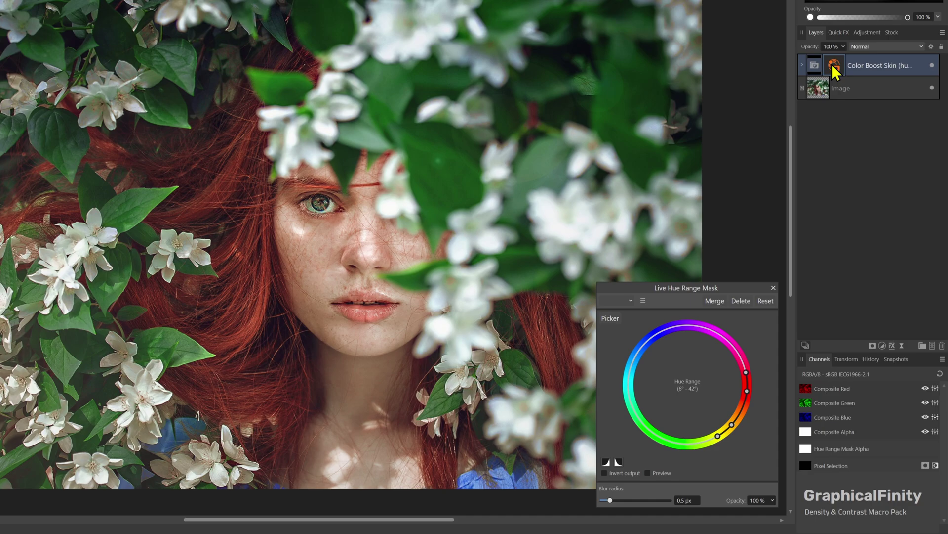
left_click(647, 472)
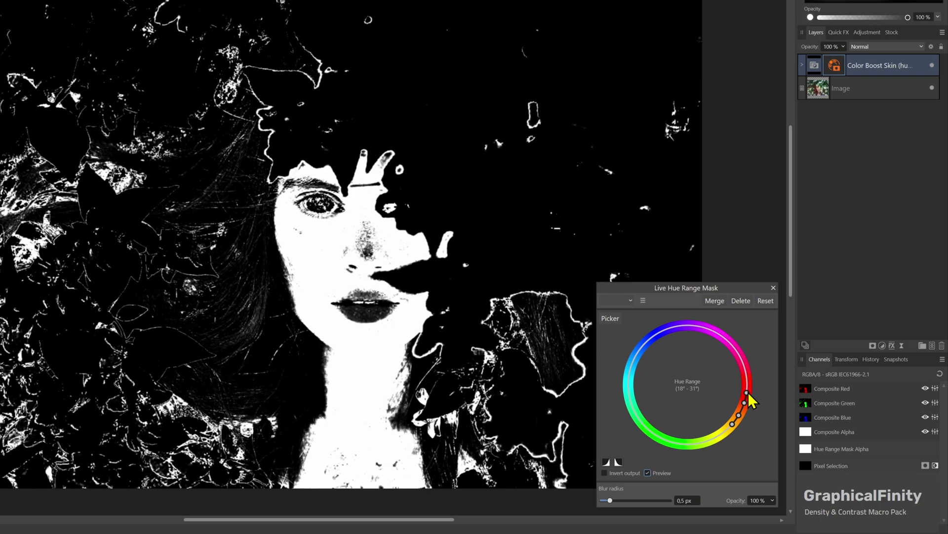
left_click(648, 473)
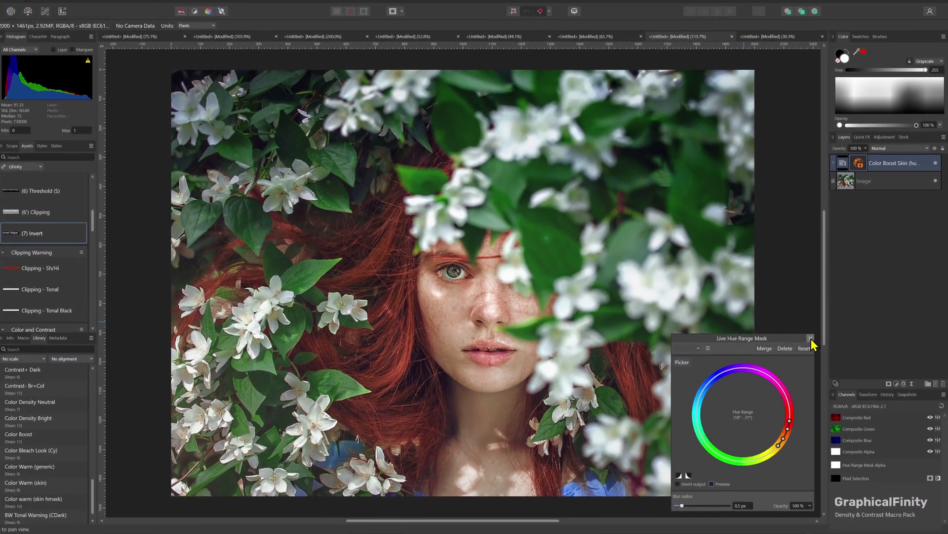
left_click(811, 338)
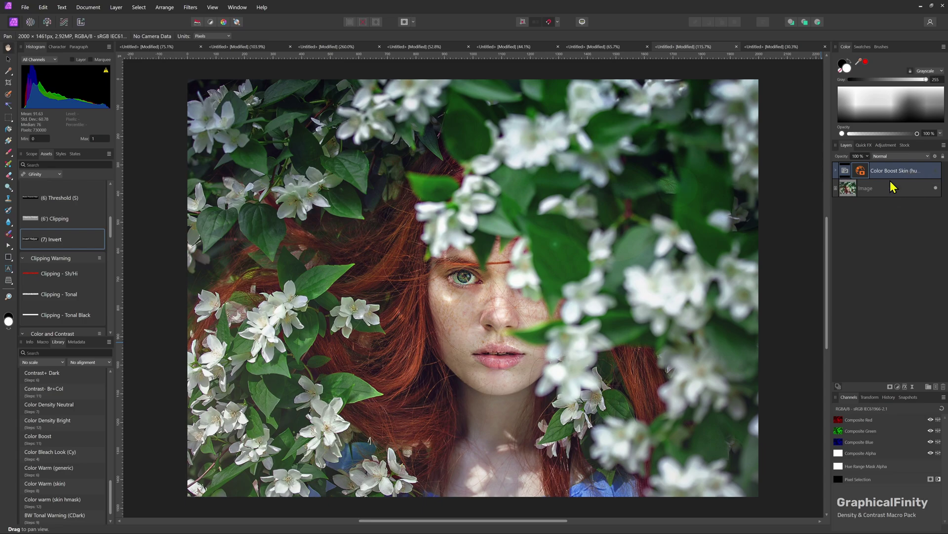
- On the park photo, run the Contrast Density, Color Density Bright and BW Tonal Warning (CDark) macros
left_click(593, 46)
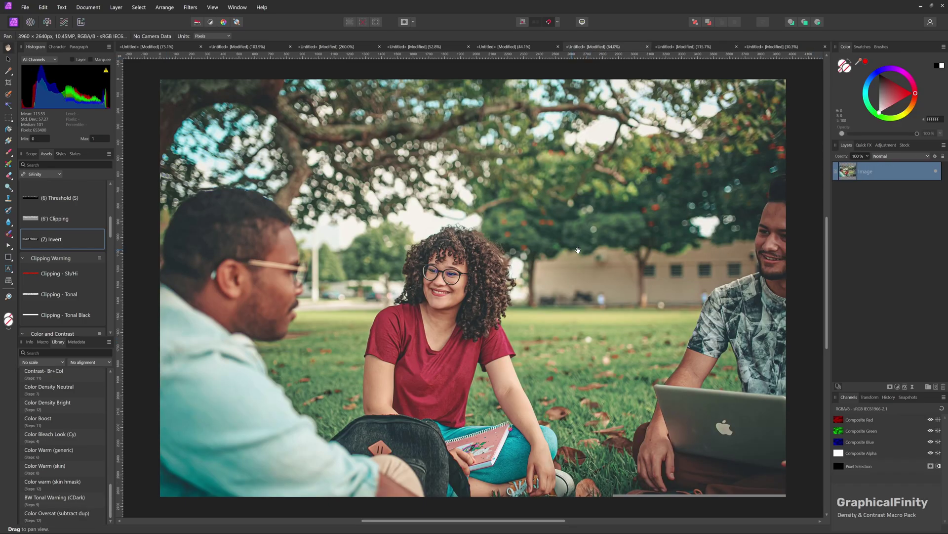
scroll(69, 393, "up", 5)
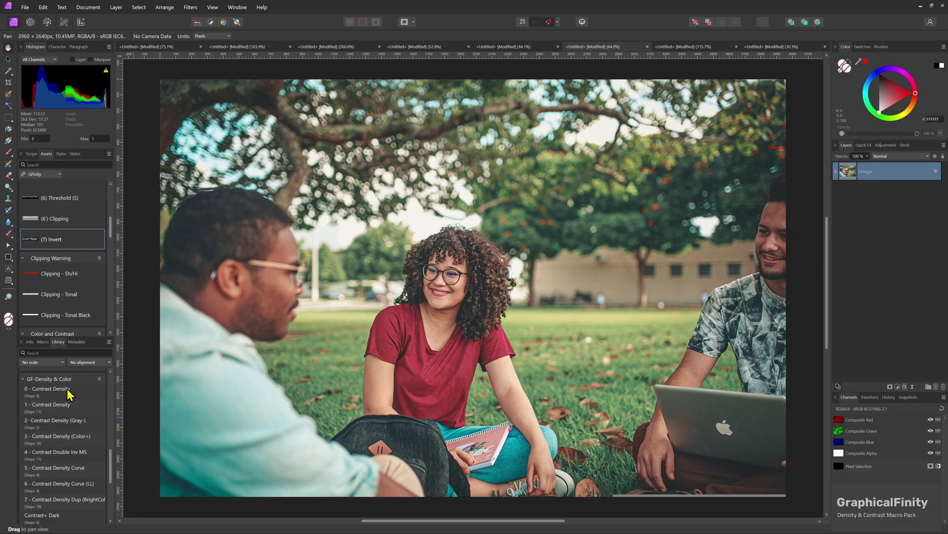
left_click(69, 393)
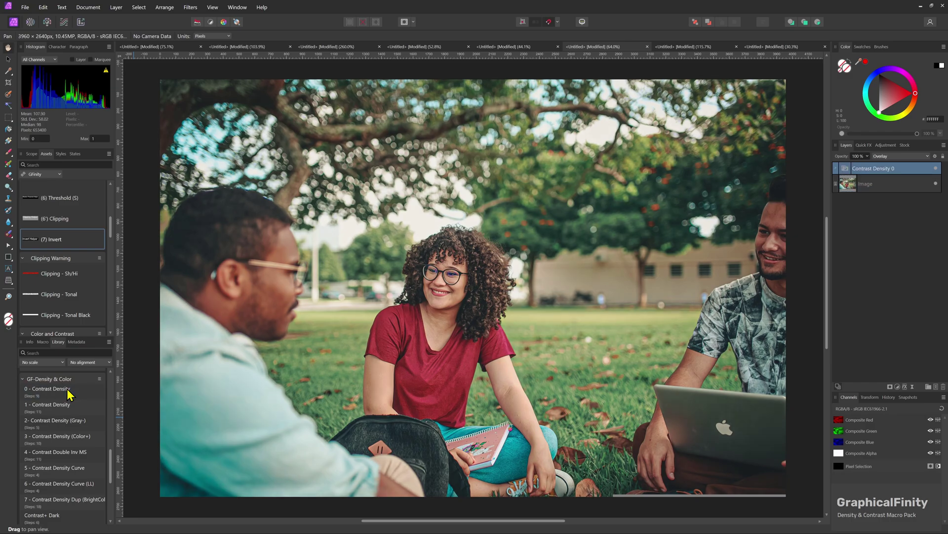
scroll(71, 515, "down", 2)
left_click(71, 510)
scroll(71, 513, "down", 1)
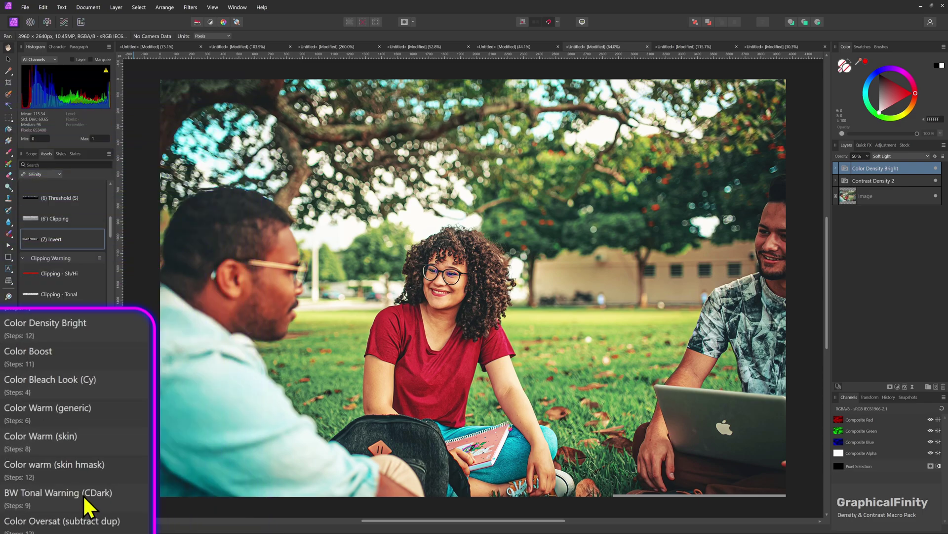
left_click(71, 503)
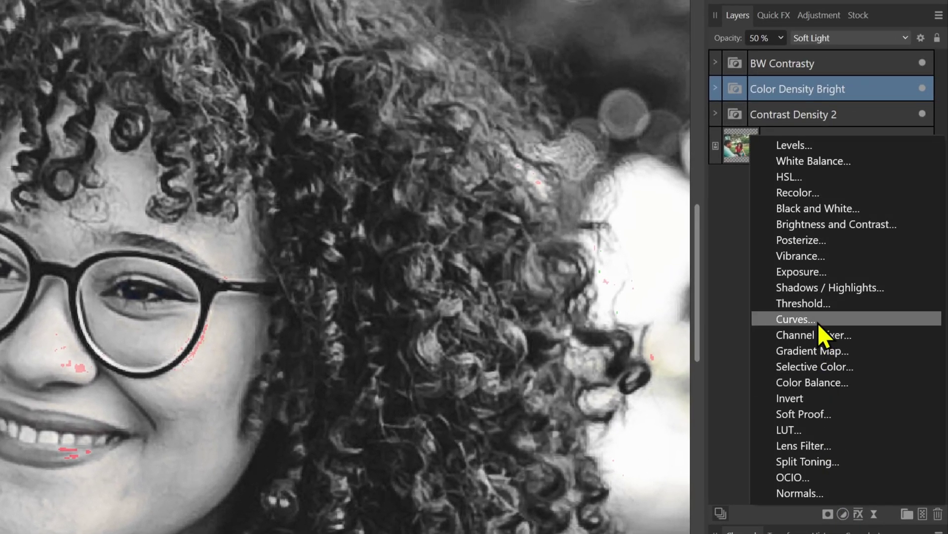
- Add a Curves layer with its top point lowered to stop clipping, and hide the black-and-white layer
left_click(818, 321)
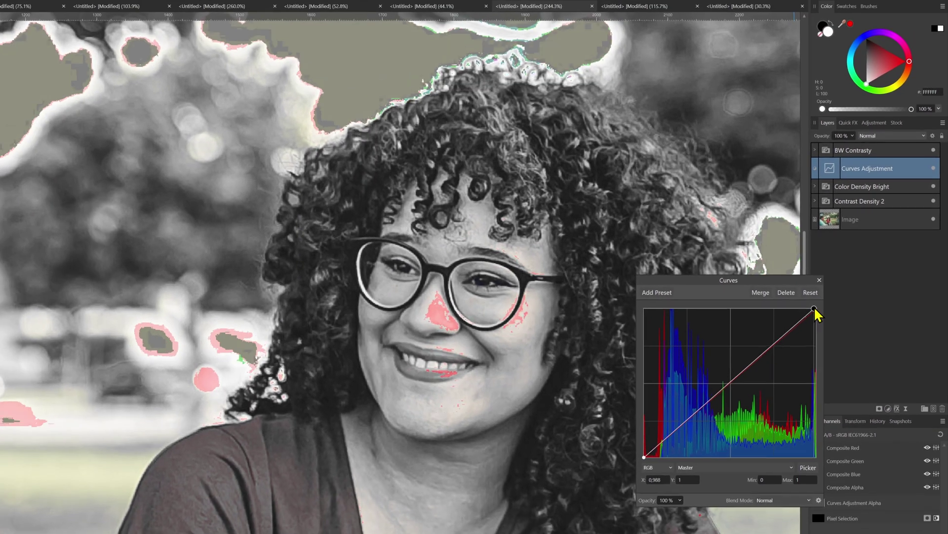
left_click_drag(814, 309, 822, 316)
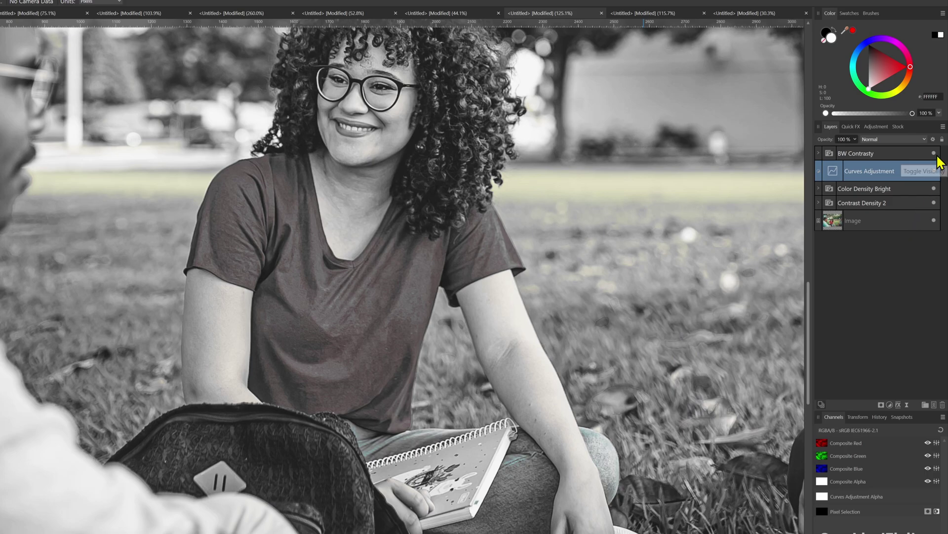
left_click(935, 154)
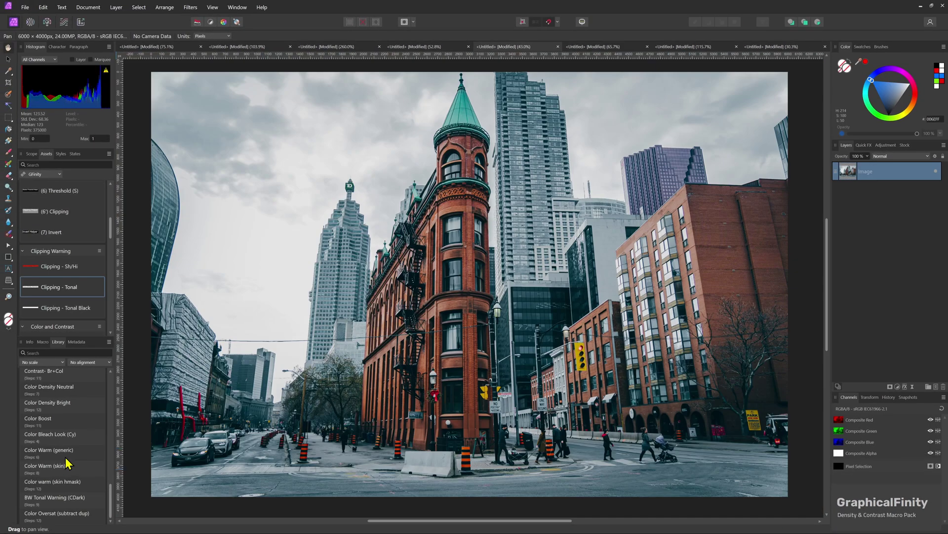
- Run the Color Density, Contrast Density Curve (LL) and BW Tonal Warning (CDark) macros on the city photo
scroll(77, 431, "up", 2)
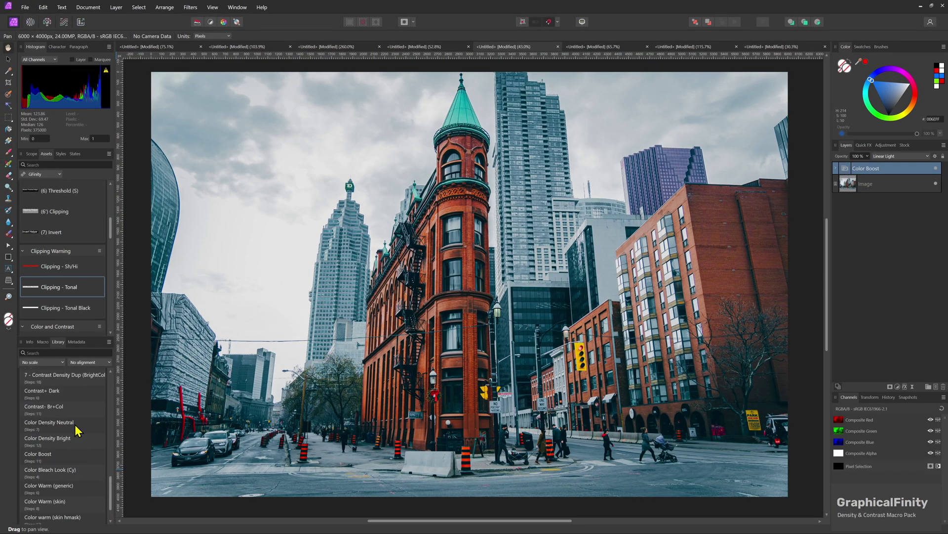
left_click(76, 429)
scroll(84, 410, "up", 3)
left_click(90, 393)
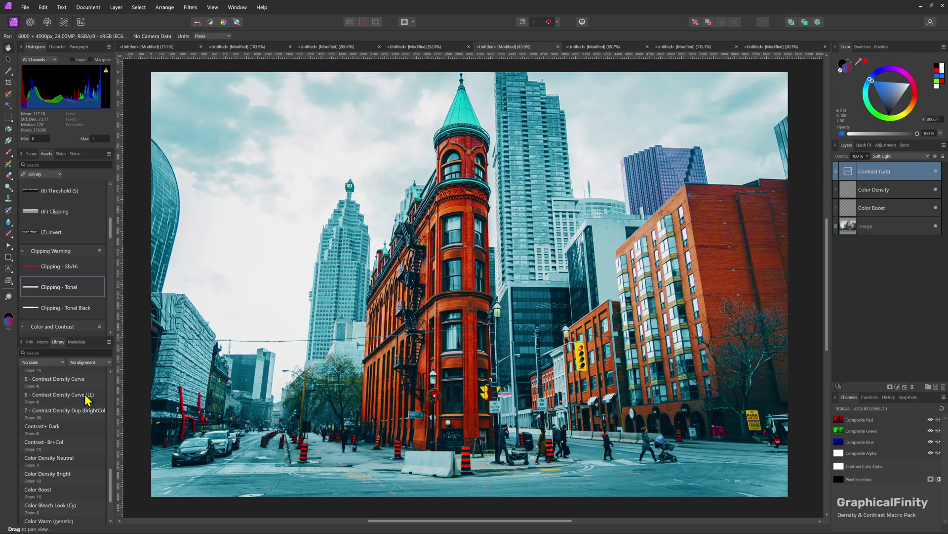
scroll(76, 462, "down", 4)
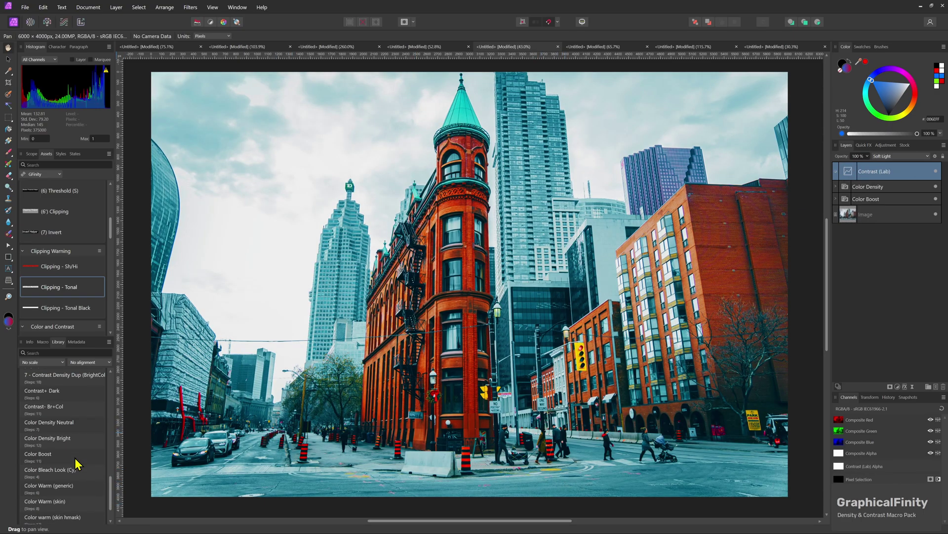
left_click(79, 499)
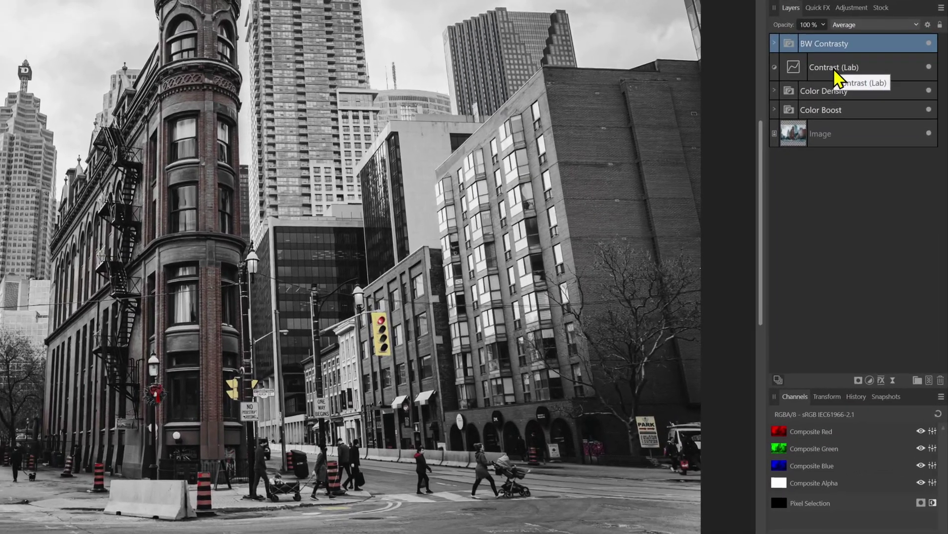
- Add an HSL adjustment above Contrast (Lab), lowering the saturation of reds and yellows
left_click(875, 185)
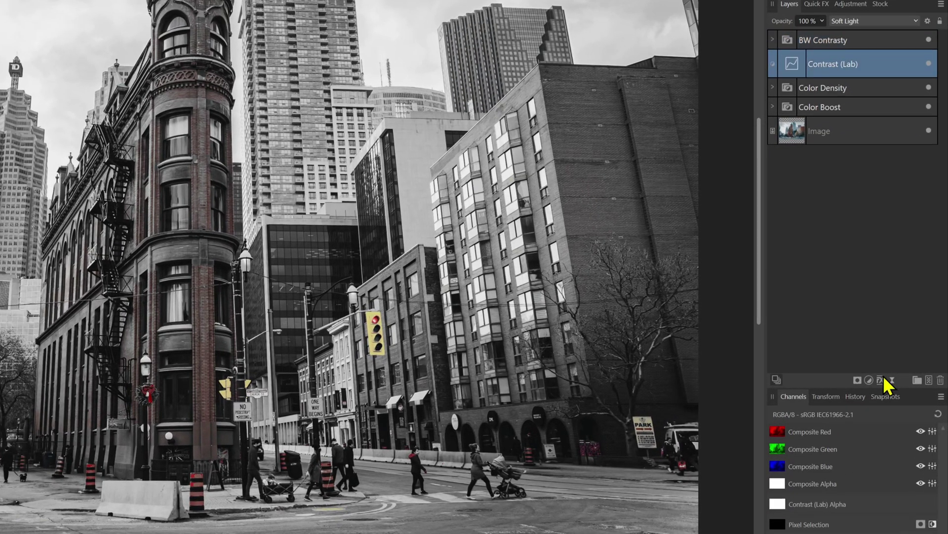
left_click(869, 381)
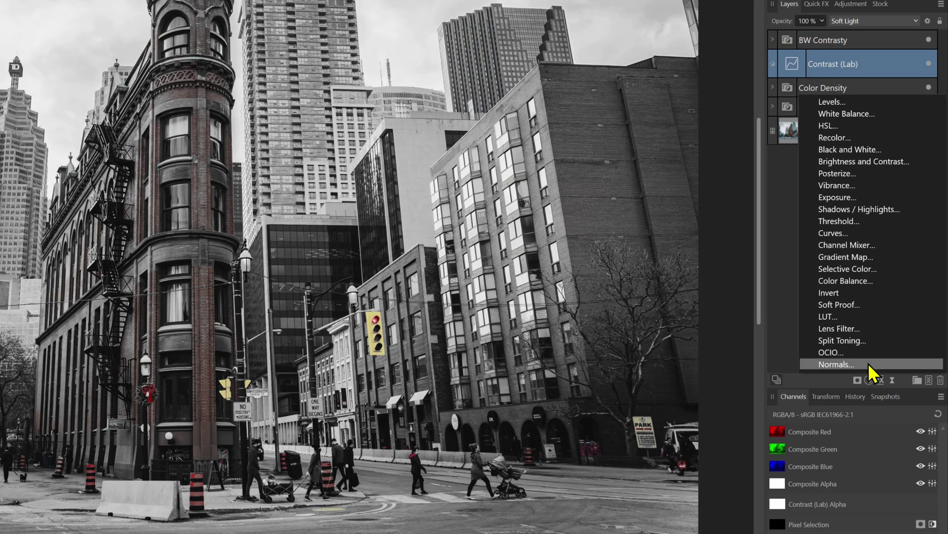
left_click(864, 127)
left_click(630, 414)
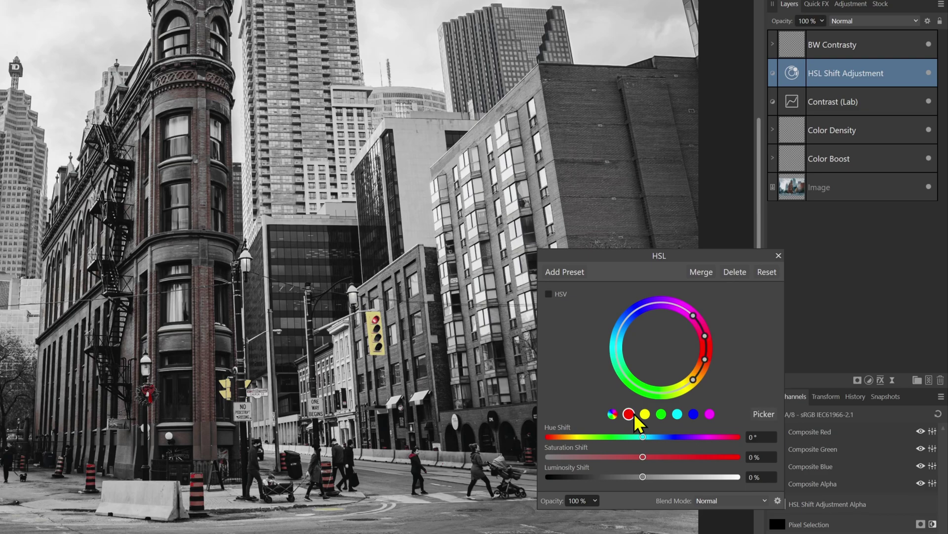
left_click_drag(641, 455, 620, 459)
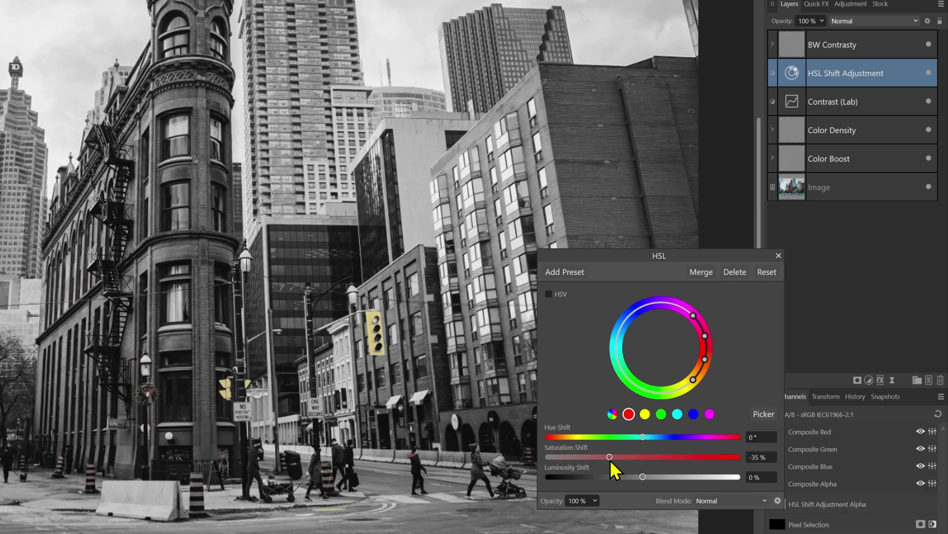
left_click(645, 414)
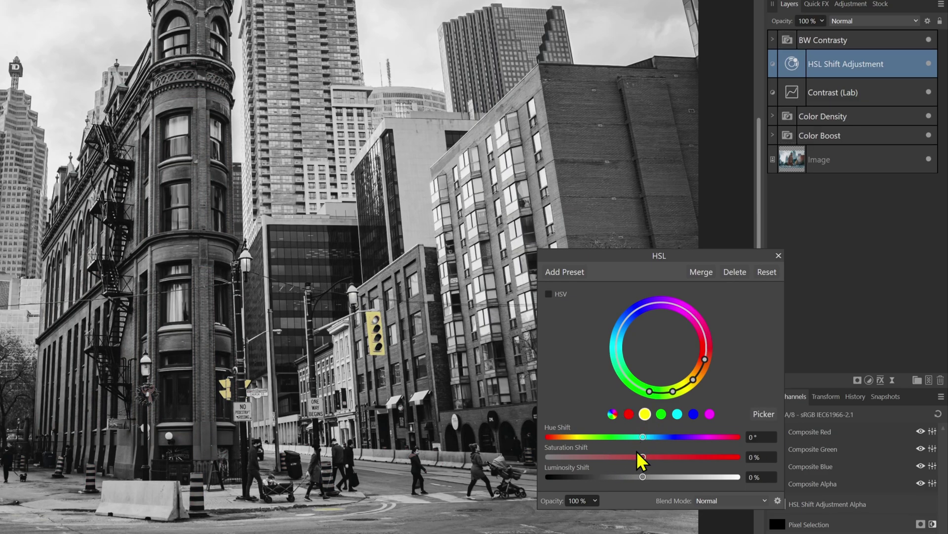
left_click_drag(642, 457, 602, 458)
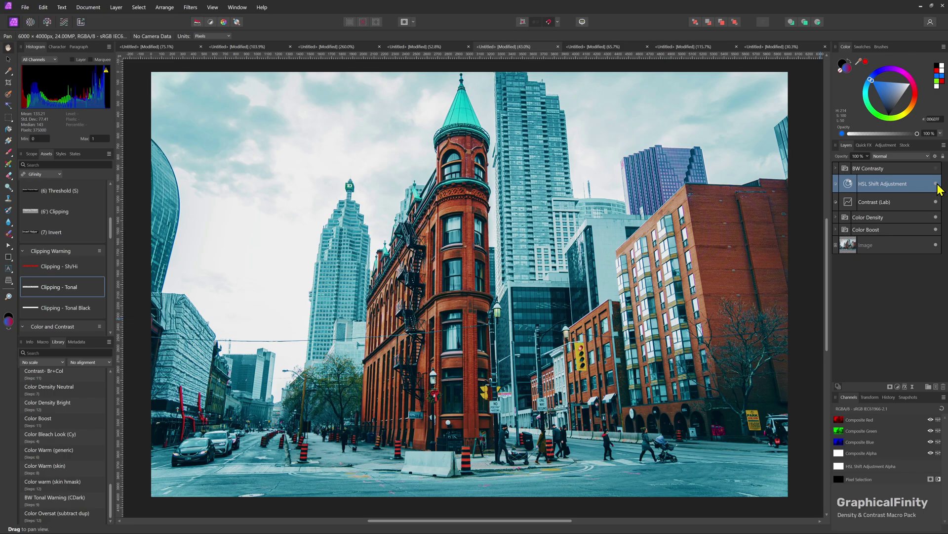
- Toggle the HSL layer's visibility off and on twice to compare before and after
left_click(936, 186)
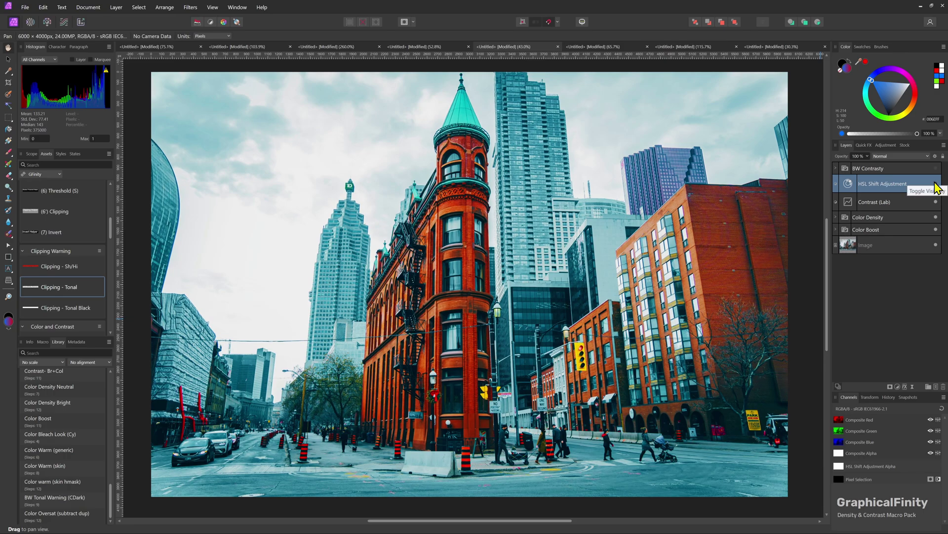
left_click(937, 186)
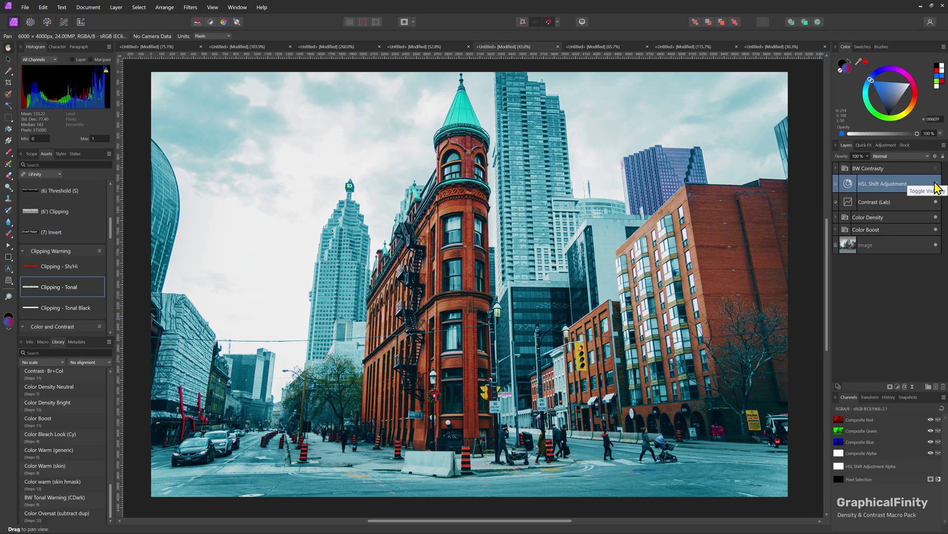
left_click(936, 186)
left_click(935, 186)
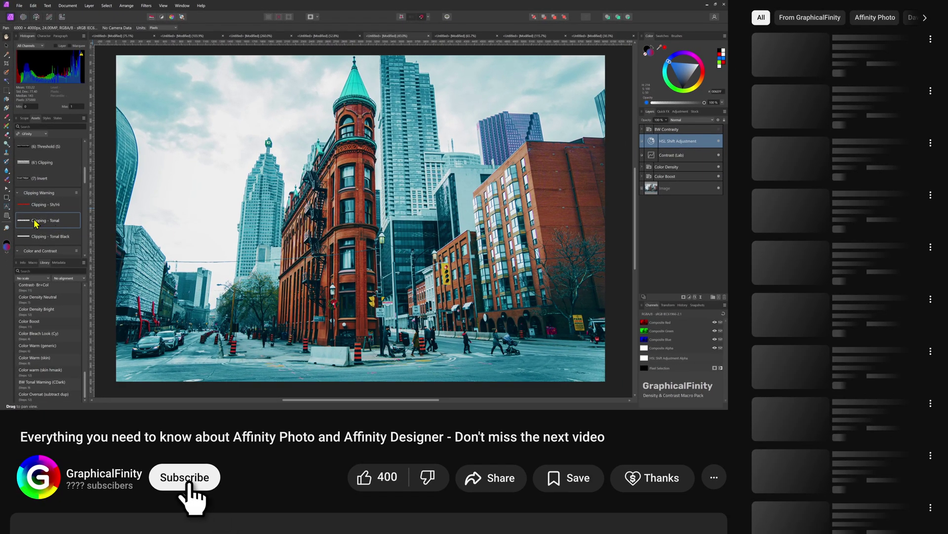
- Place the Clipping - Tonal warning on the city photo and cut the HSL saturation shift to -9%
left_click_drag(58, 285, 352, 260)
left_click_drag(270, 200, 310, 187)
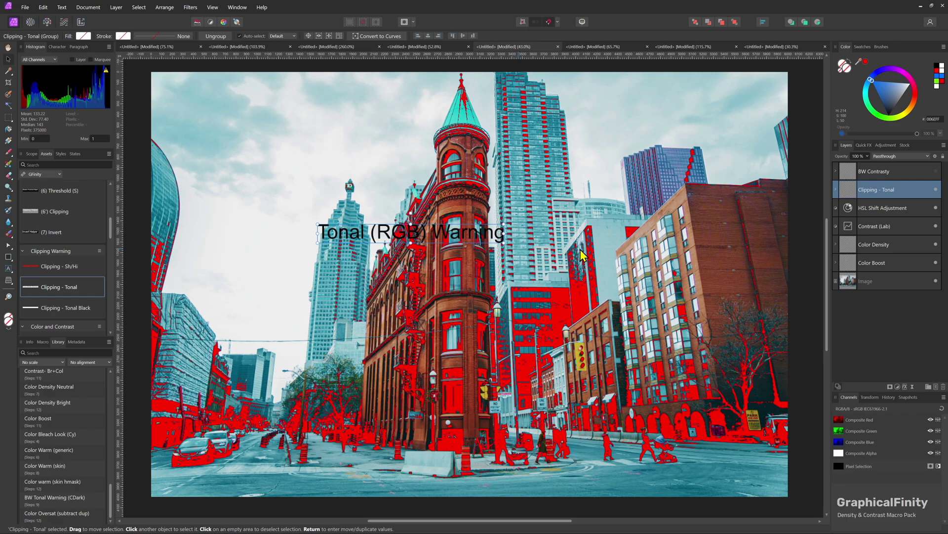
double_click(850, 207)
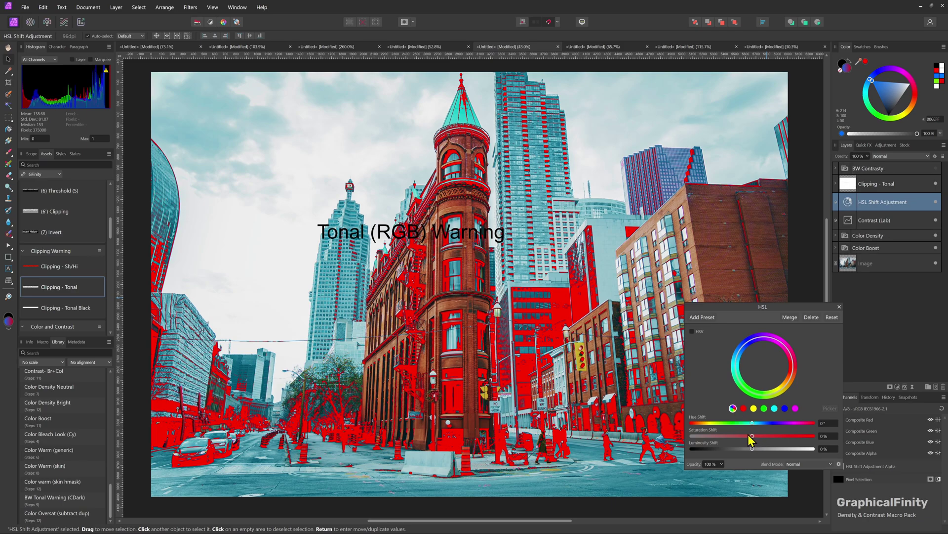
left_click_drag(751, 436, 750, 437)
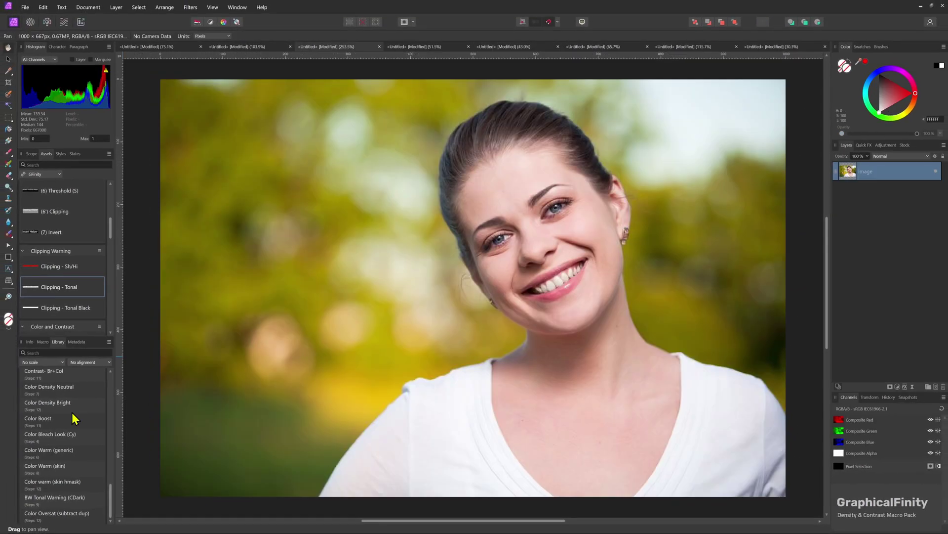
- Apply the Contrast Density, Contrast Density (Color+), Contrast Brighten+Color and Color Density Neutral macros to the portrait
scroll(72, 412, "up", 5)
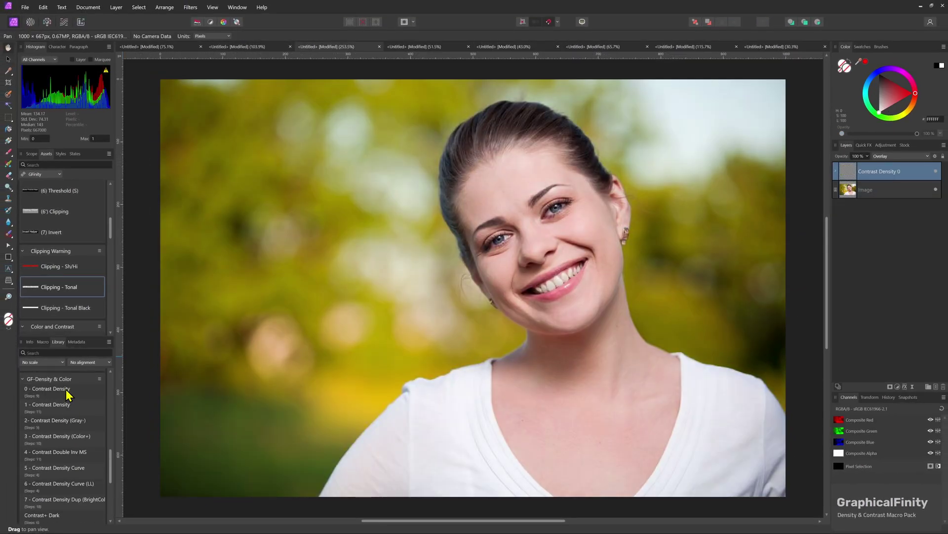
left_click(66, 406)
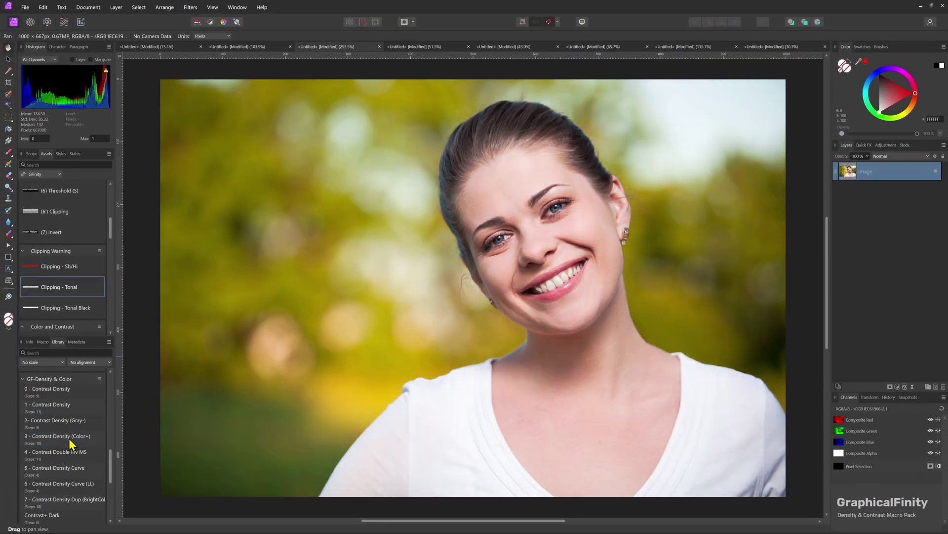
left_click(70, 444)
scroll(75, 488, "down", 1)
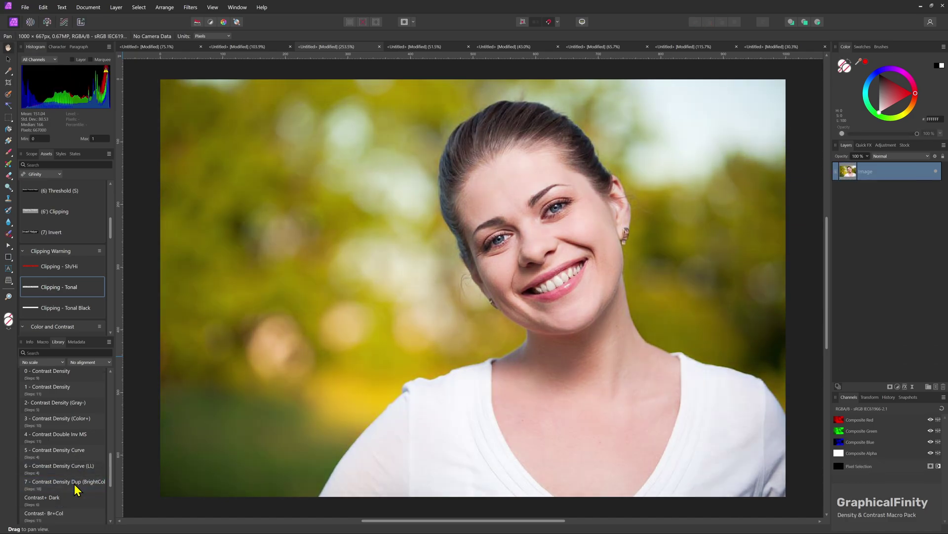
left_click(72, 513)
scroll(74, 517, "down", 2)
left_click(67, 498)
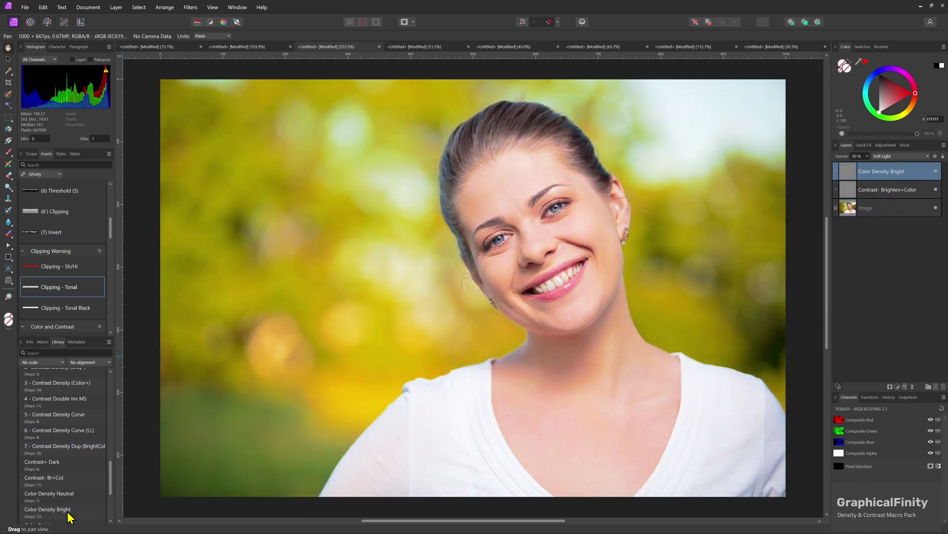
- Try the Color Bleach Look (Cy) macro, then undo it
scroll(64, 499, "down", 3)
left_click(64, 491)
key("ctrl+z")
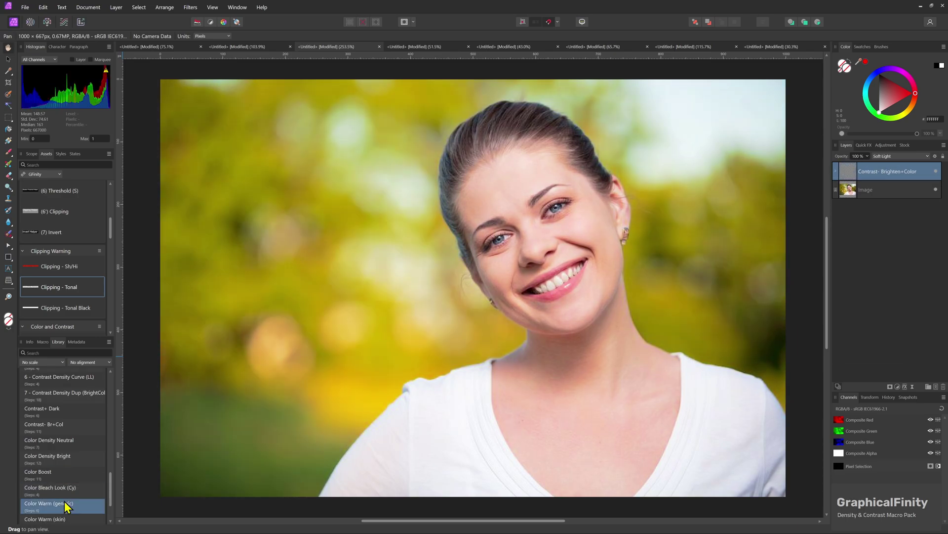
scroll(64, 499, "down", 2)
key("ctrl+shift+z")
key("ctrl+z")
- Add a Color warm (skin hmask) layer and narrow its hue range mask to about 6°–25°
left_click(66, 500)
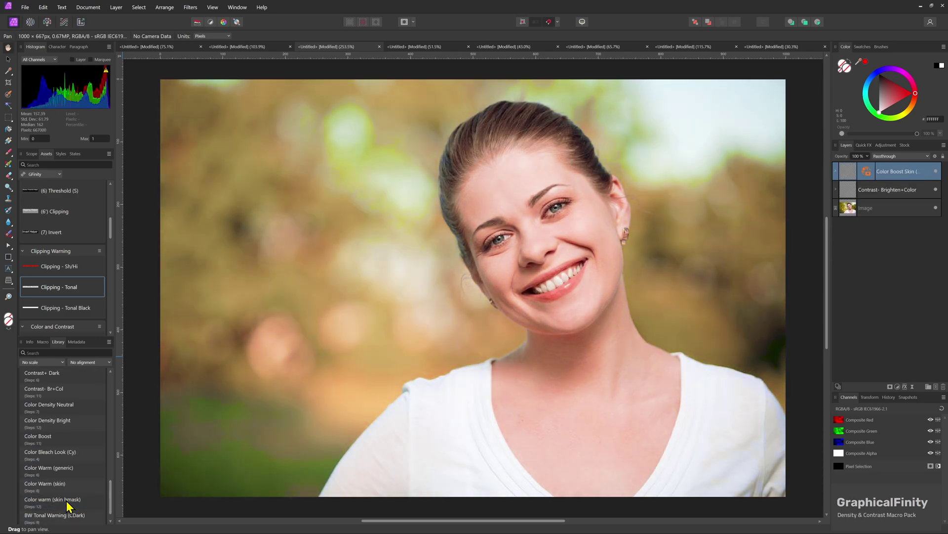
left_click(717, 485)
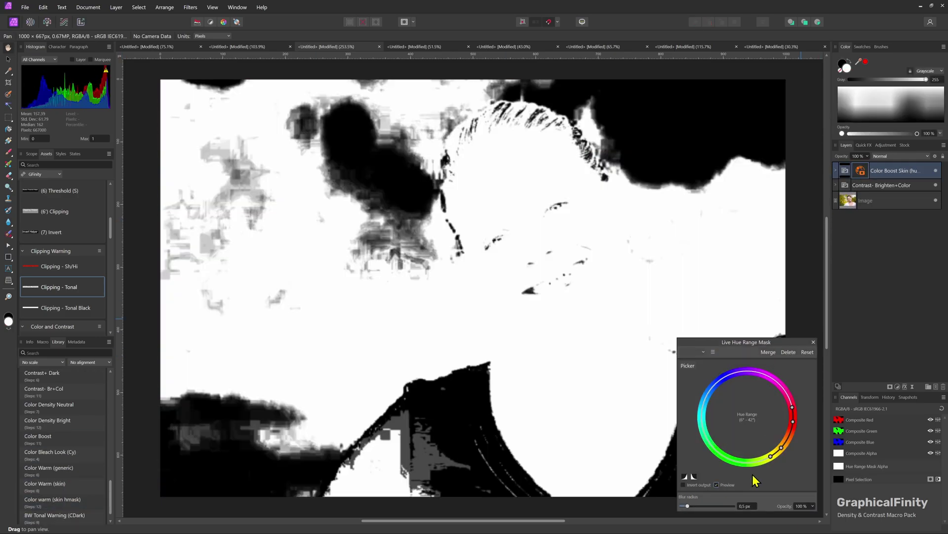
left_click_drag(781, 447, 785, 441)
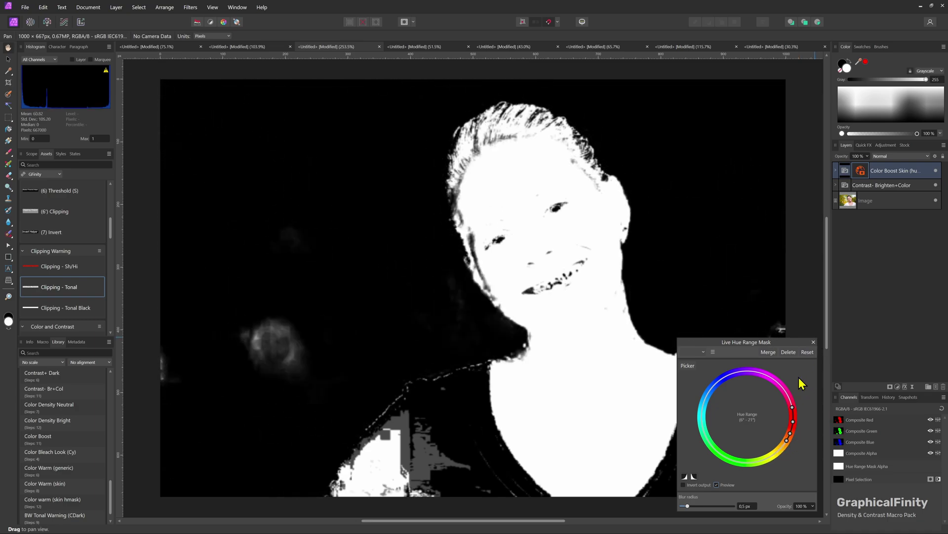
left_click(717, 484)
- Toggle the Contrast Density 0 and Color Density layers to compare, then expand the Selective Color layer's mask
left_click(813, 342)
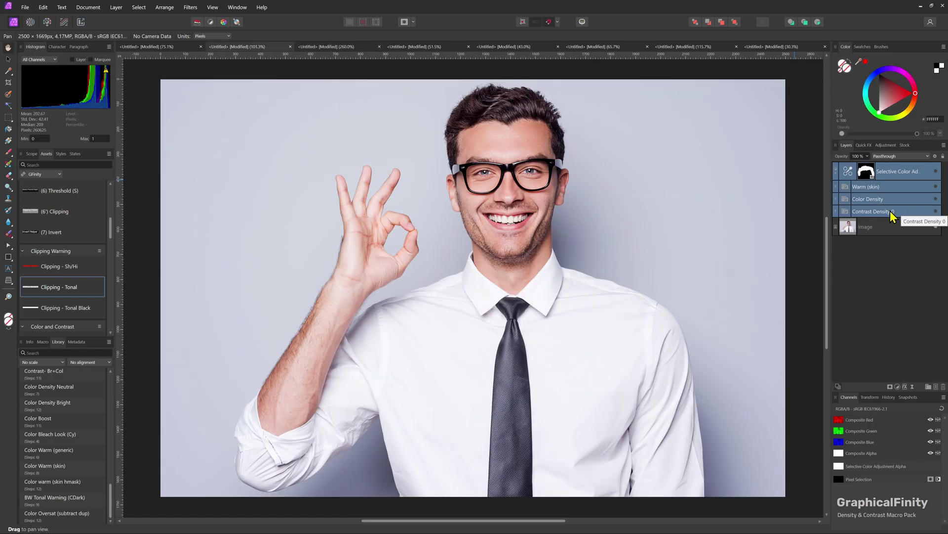
left_click(892, 212)
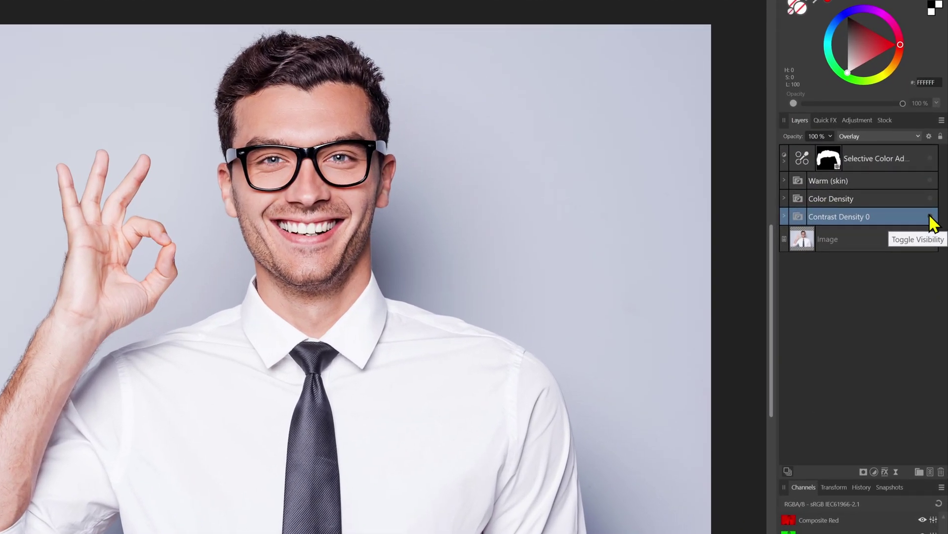
left_click(931, 216)
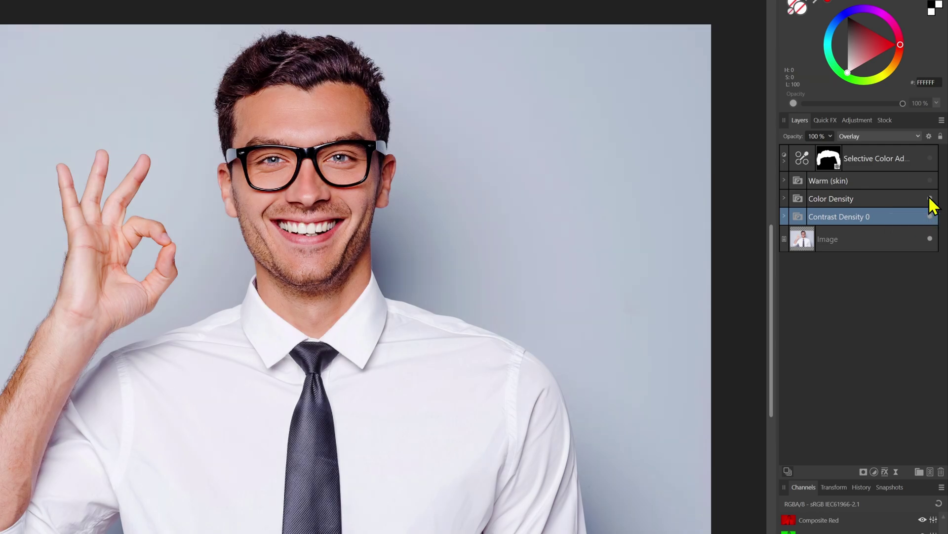
left_click(931, 199)
left_click(795, 163)
left_click(785, 161)
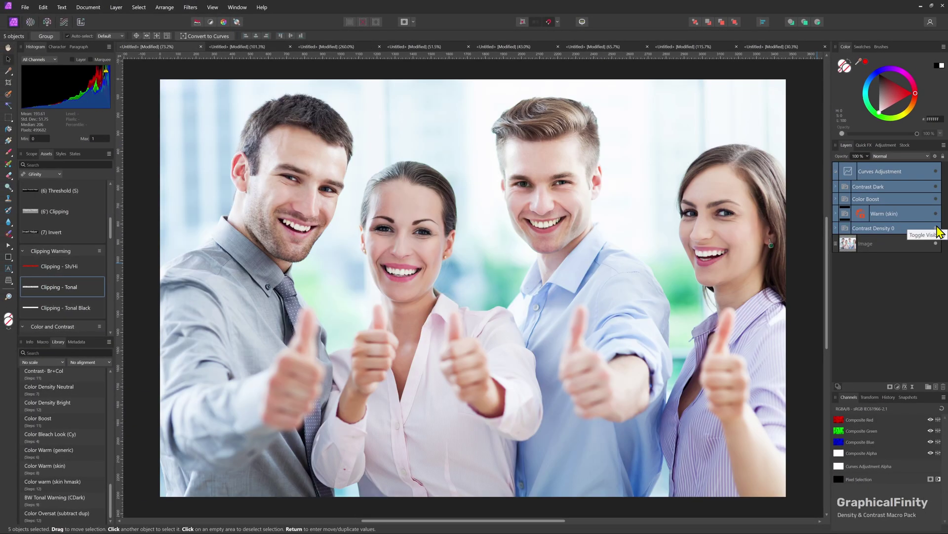
- Hide and re-show the group photo's Contrast Density 0 layer to compare
left_click(936, 227)
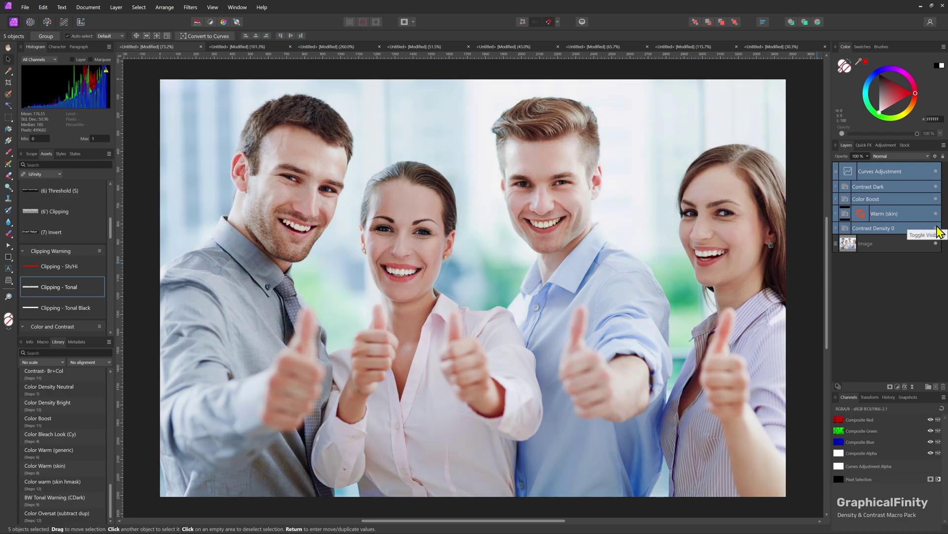
left_click(937, 228)
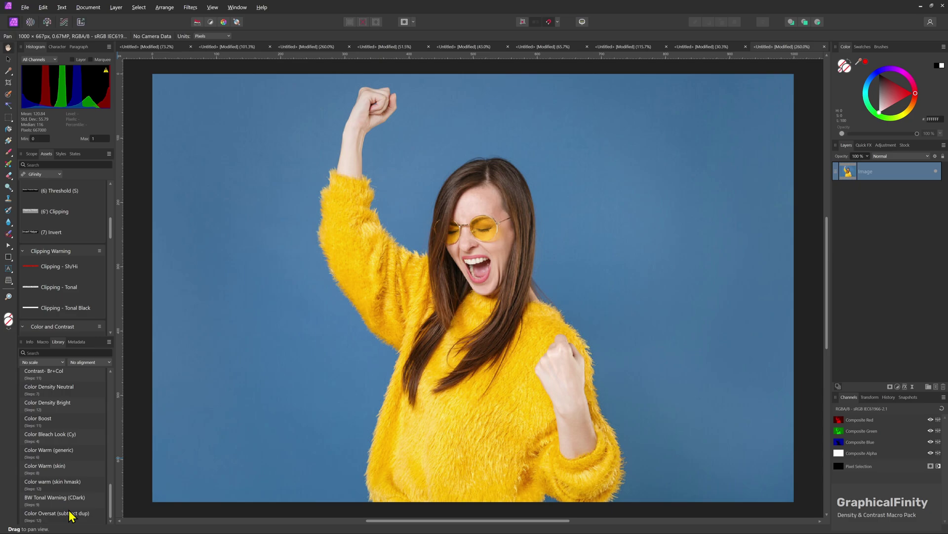
- Run the Color Oversat (subtract dup) macro and toggle the Image layer to compare the red saturation map
left_click(70, 514)
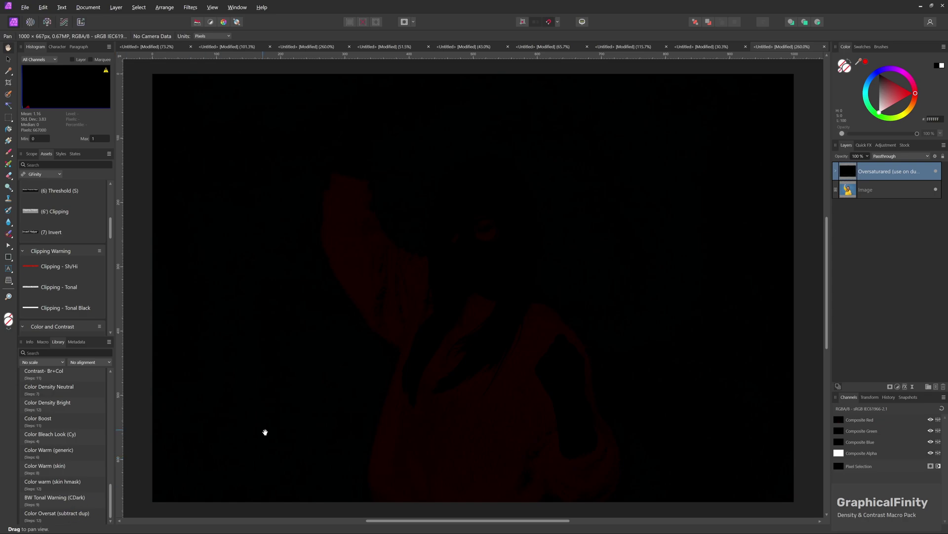
left_click(849, 193, "alt")
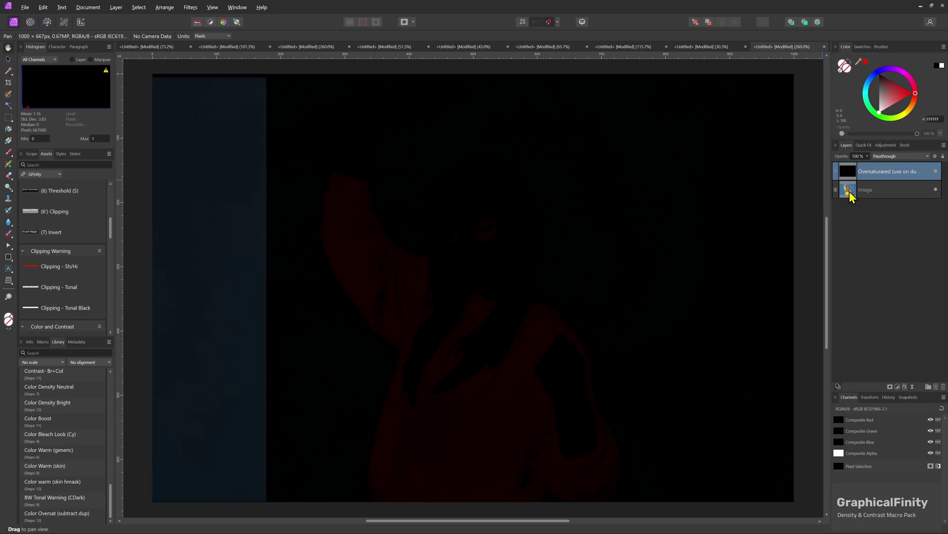
left_click(849, 192, "alt")
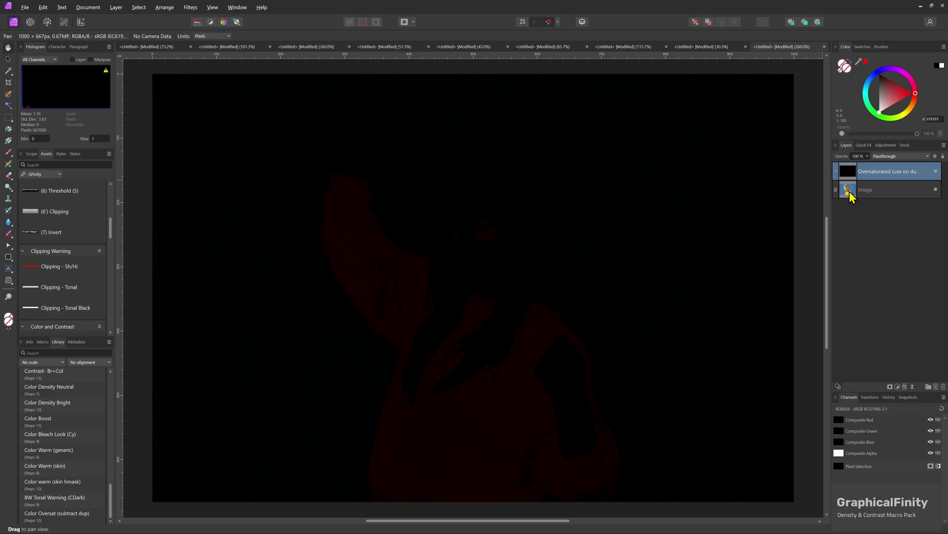
- Duplicate the Image layer, nest it in the Oversaturated layer, and set the top layer's blend mode to Subtract
left_click(851, 193)
key("ctrl+j")
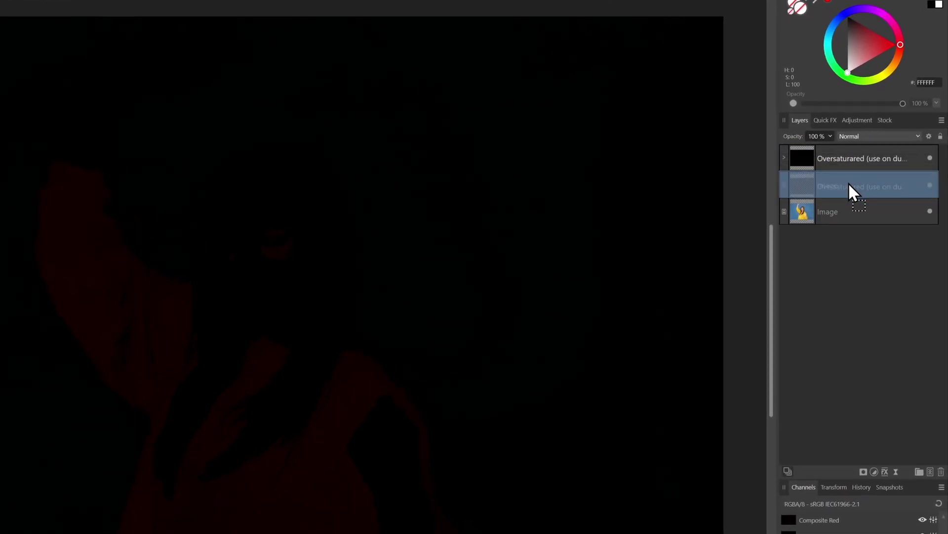
left_click_drag(849, 182, 823, 159)
left_click(869, 138)
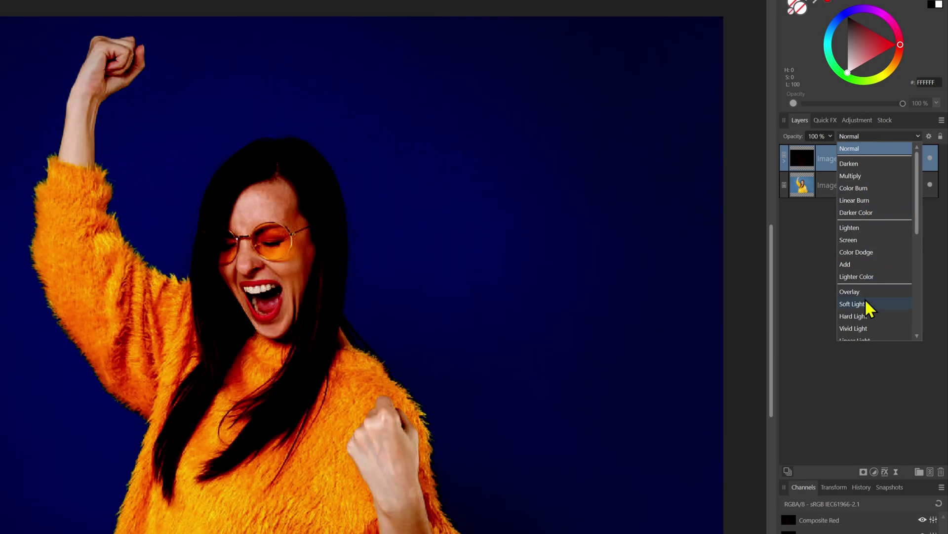
scroll(868, 318, "down", 5)
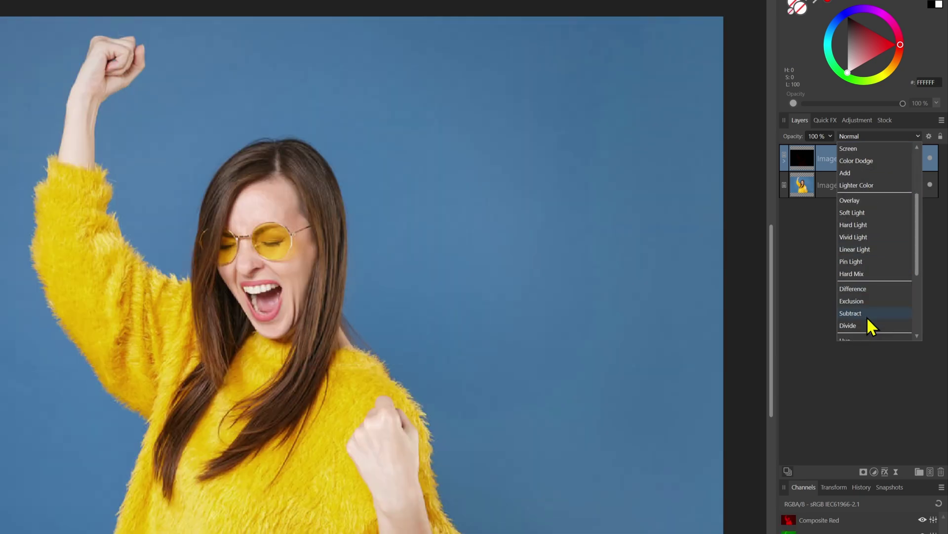
left_click(868, 314)
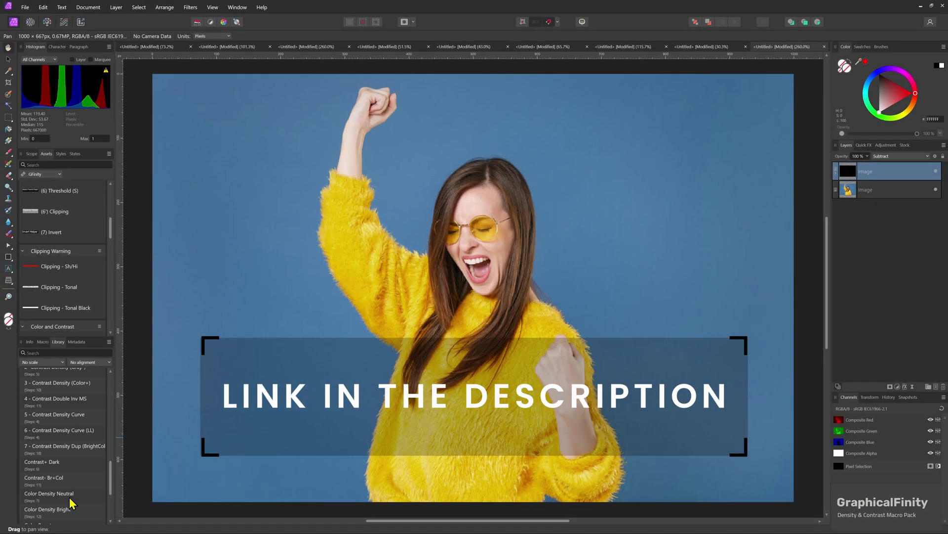
- Add Color Density, Color Boost and Color warm (skin hmask) layers, hiding the subtracted duplicate
left_click(70, 496)
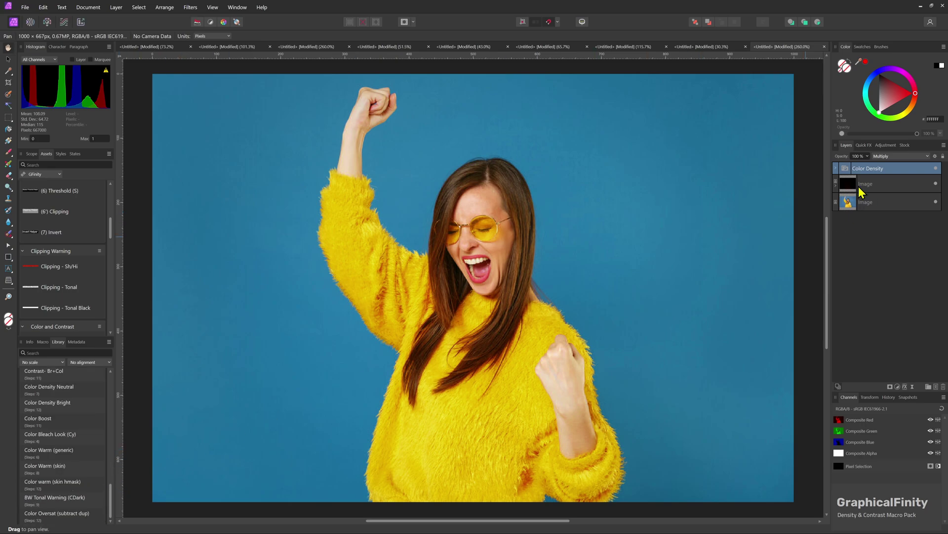
left_click(936, 185)
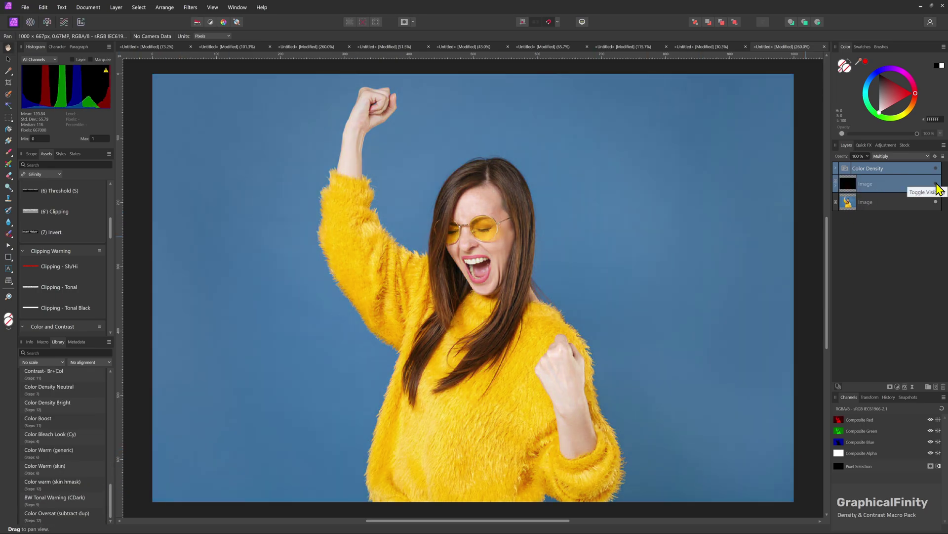
left_click(37, 418)
left_click(66, 488)
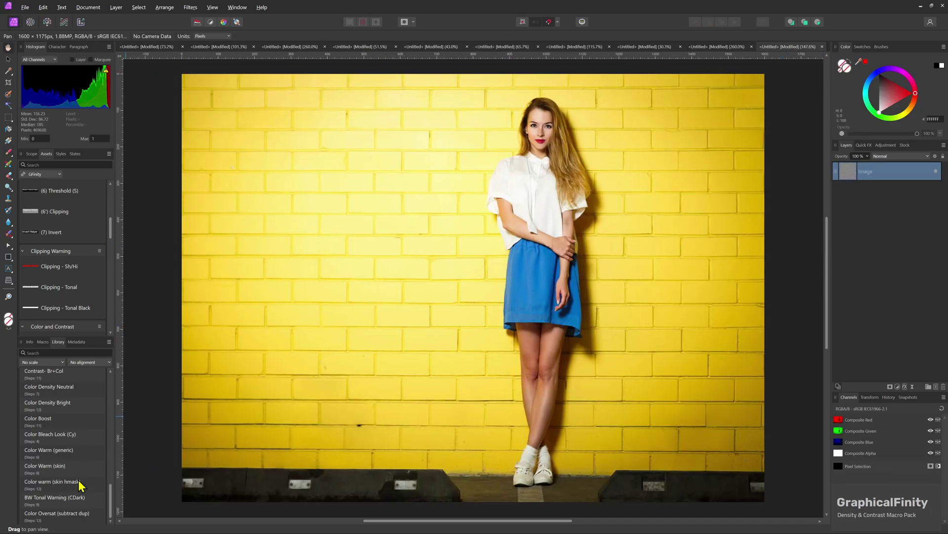
- Run Color Oversat (subtract dup) on the brick-wall photo and set the duplicate's blend mode to Subtract
left_click(73, 515)
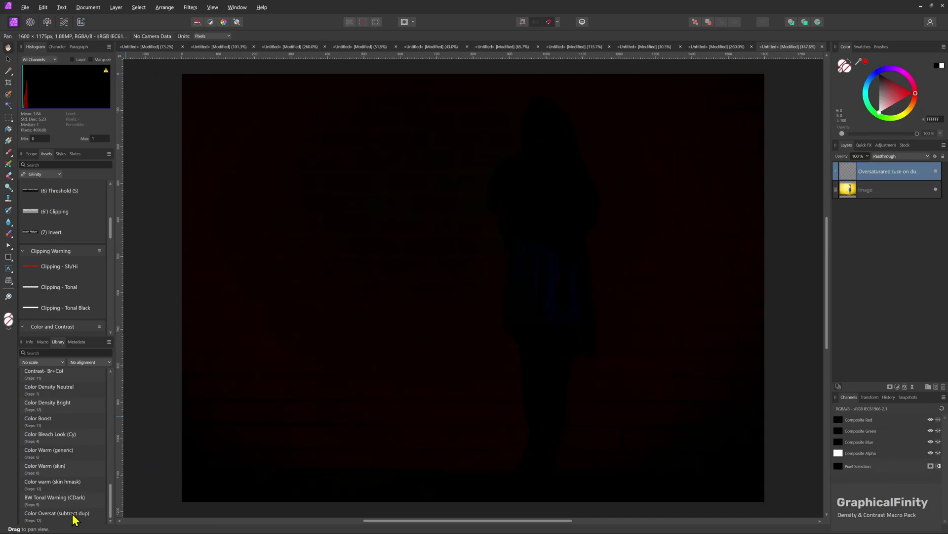
left_click(900, 156)
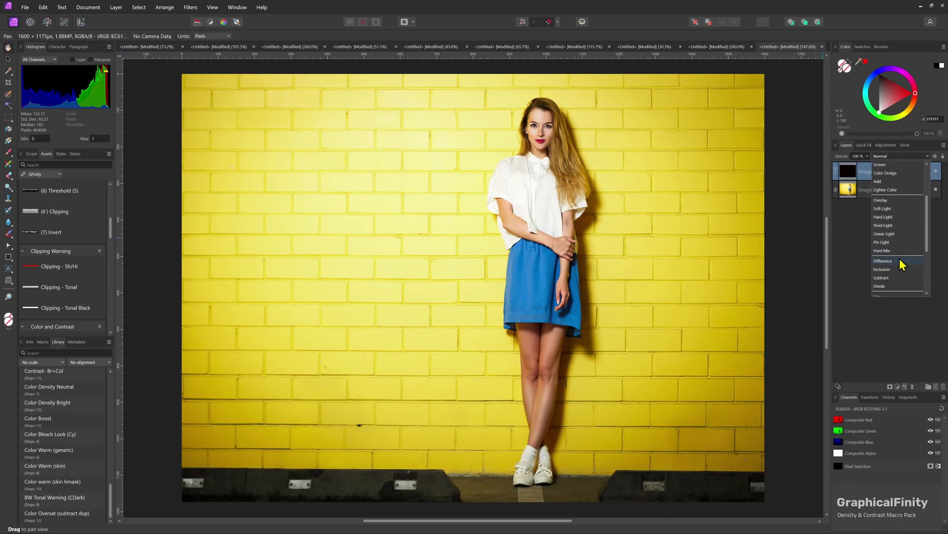
left_click(890, 237)
- Add the Contrast- Br+Col and 0 - Contrast Density layers, after undoing a first Contrast Density attempt
scroll(53, 390, "up", 5)
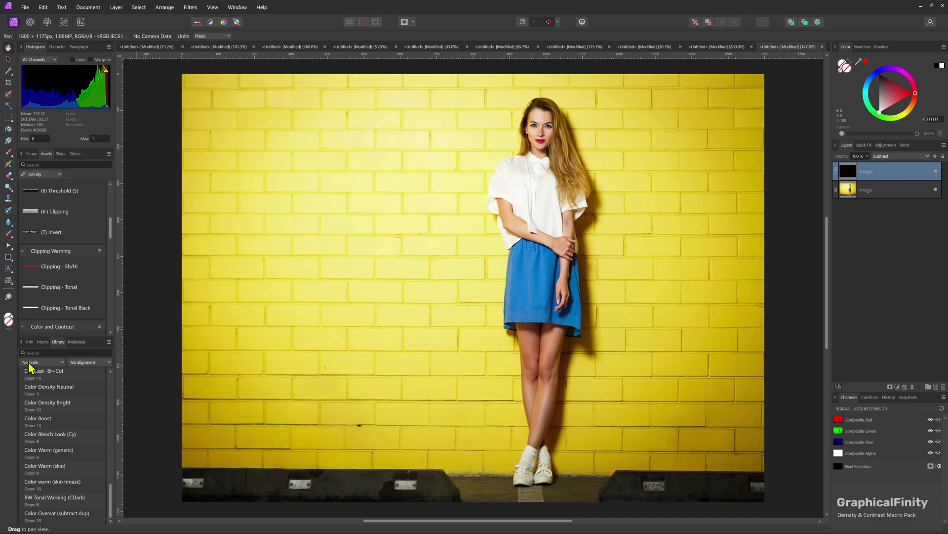
left_click(51, 390)
key("ctrl+z")
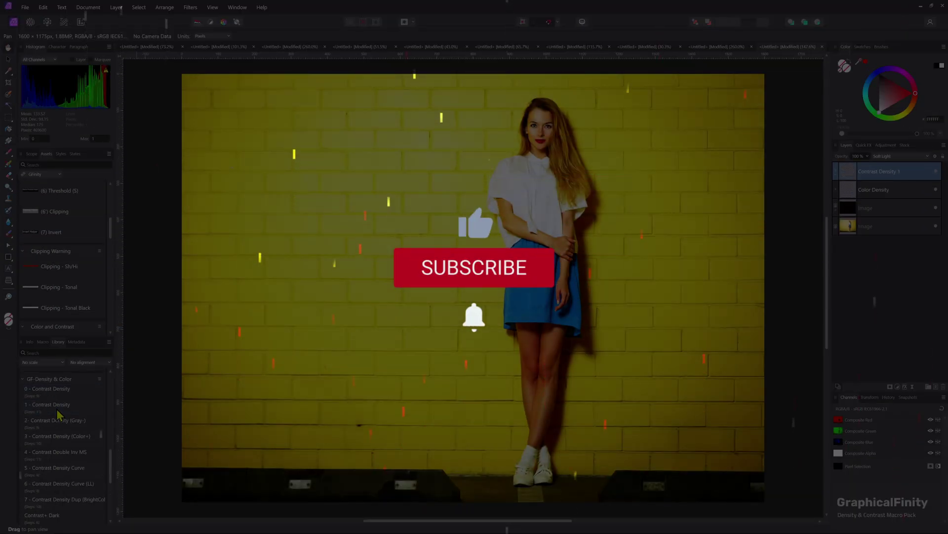
scroll(64, 411, "down", 3)
left_click(54, 441)
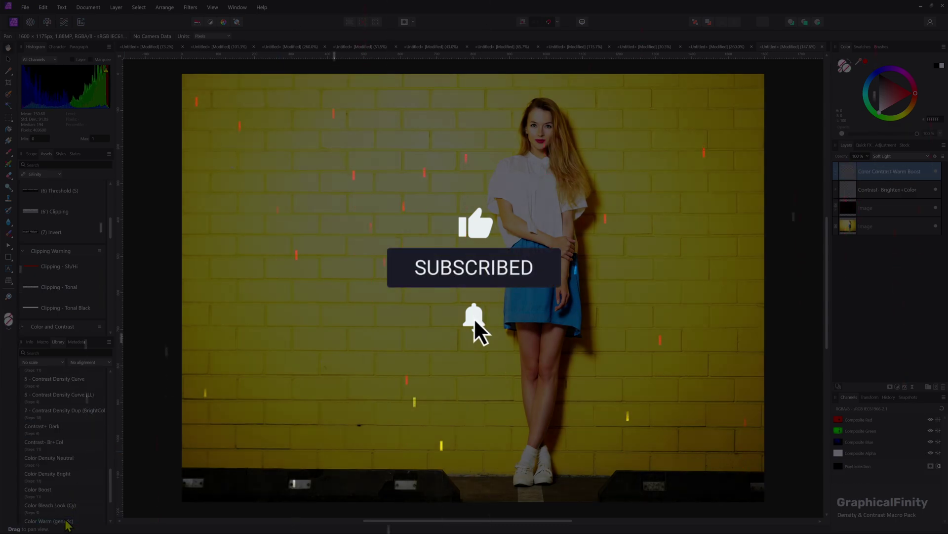
scroll(74, 444, "up", 1)
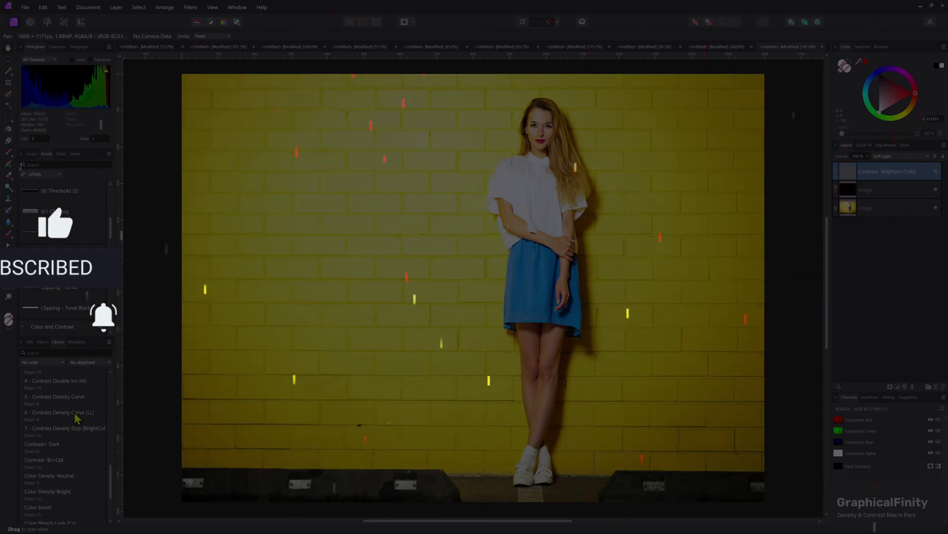
scroll(74, 412, "up", 3)
left_click(72, 374)
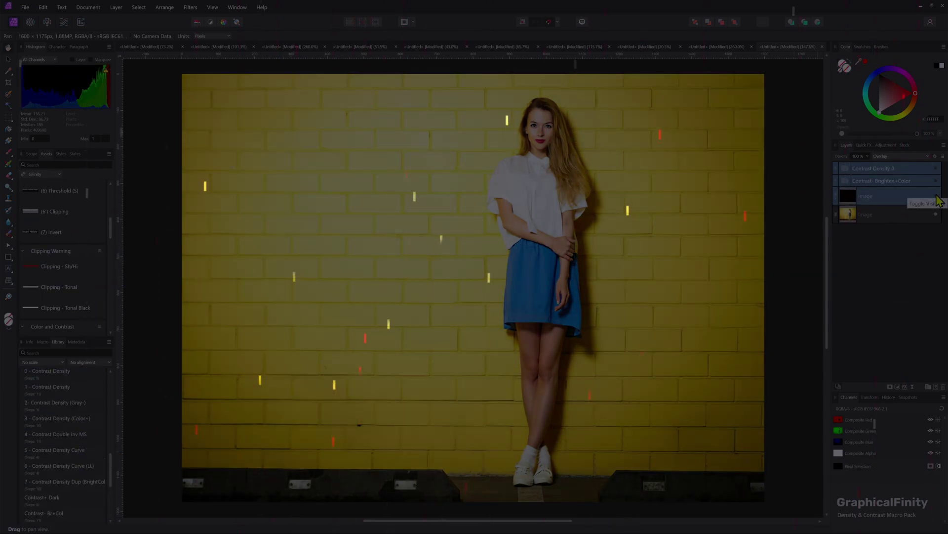